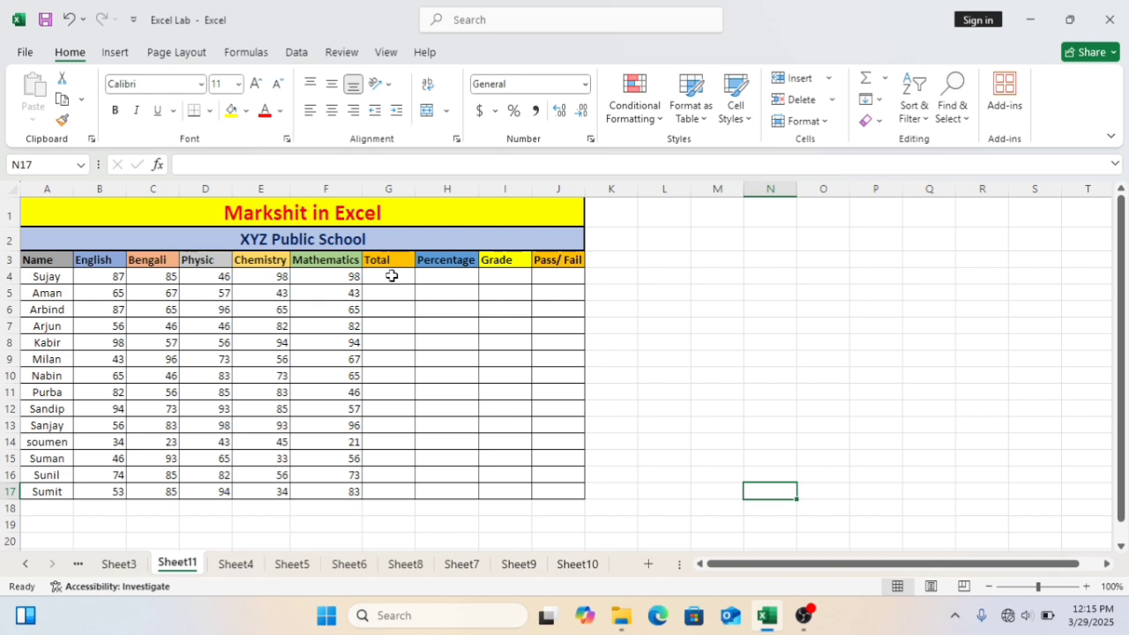
Step: Fill the Total column, G4:G17, with the sum of each student's five subject marks using =SUM(B4:F4)
drag(392, 279, 399, 492)
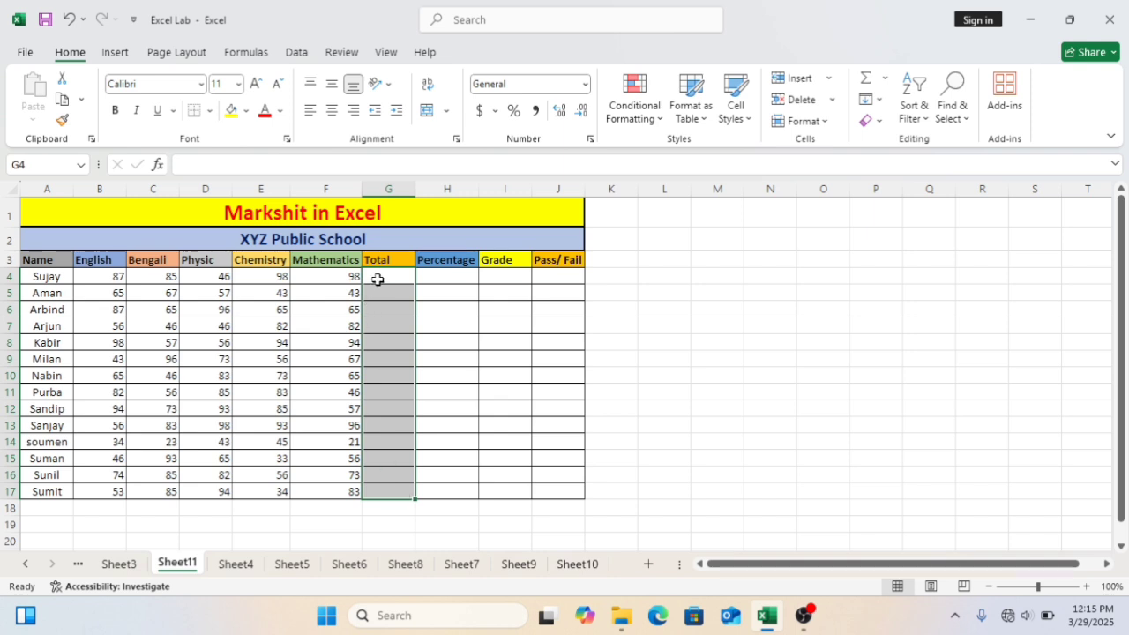
text(=su)
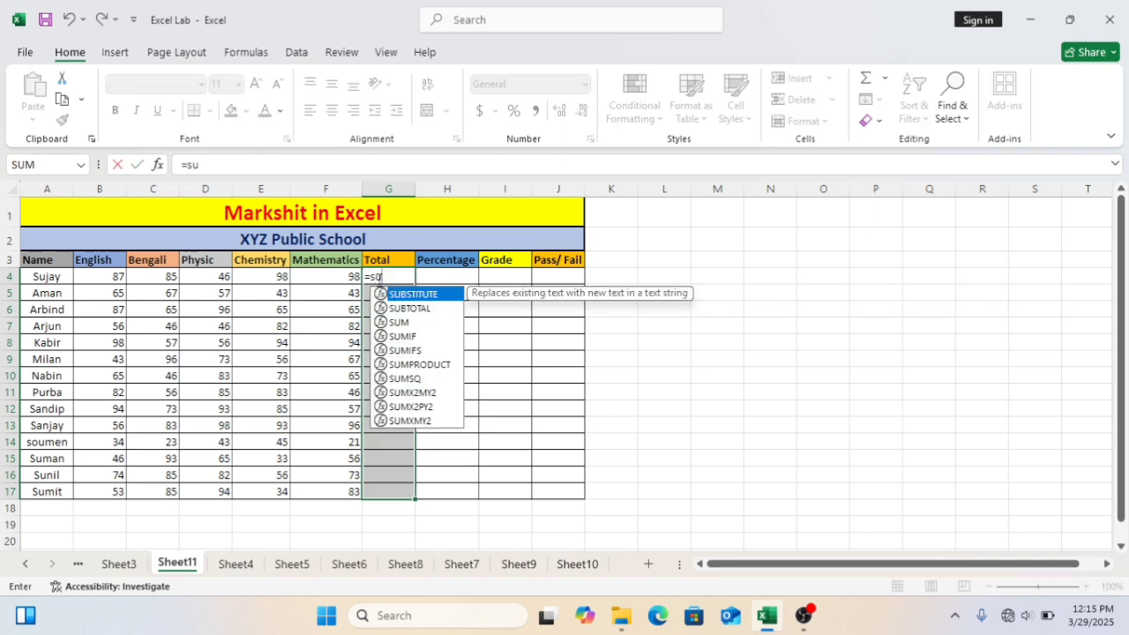
text(m)
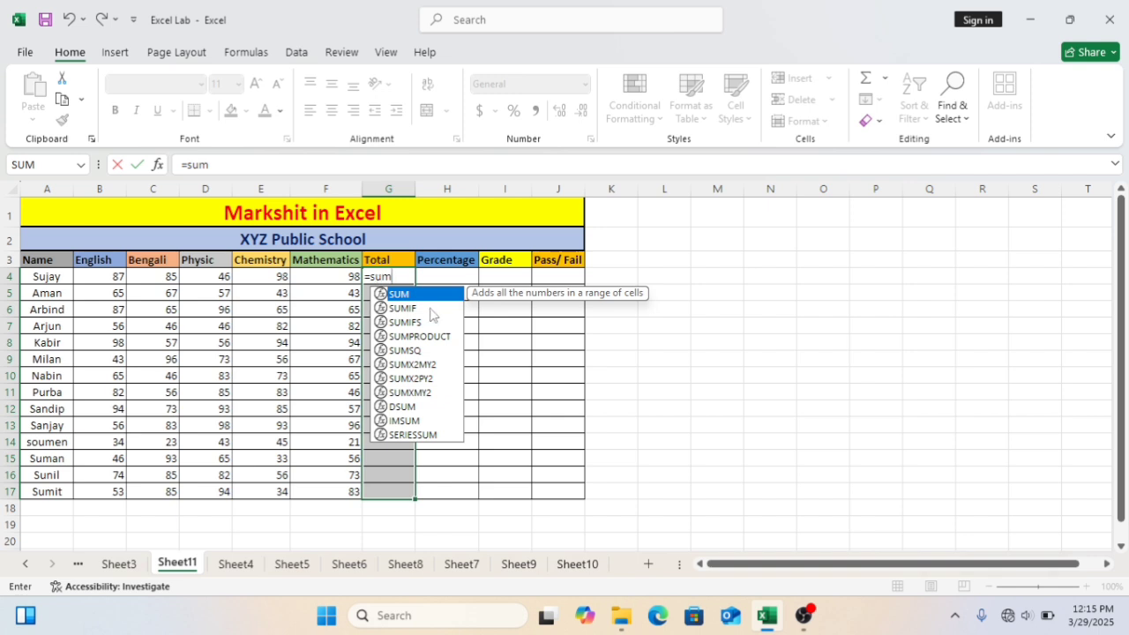
key(Tab)
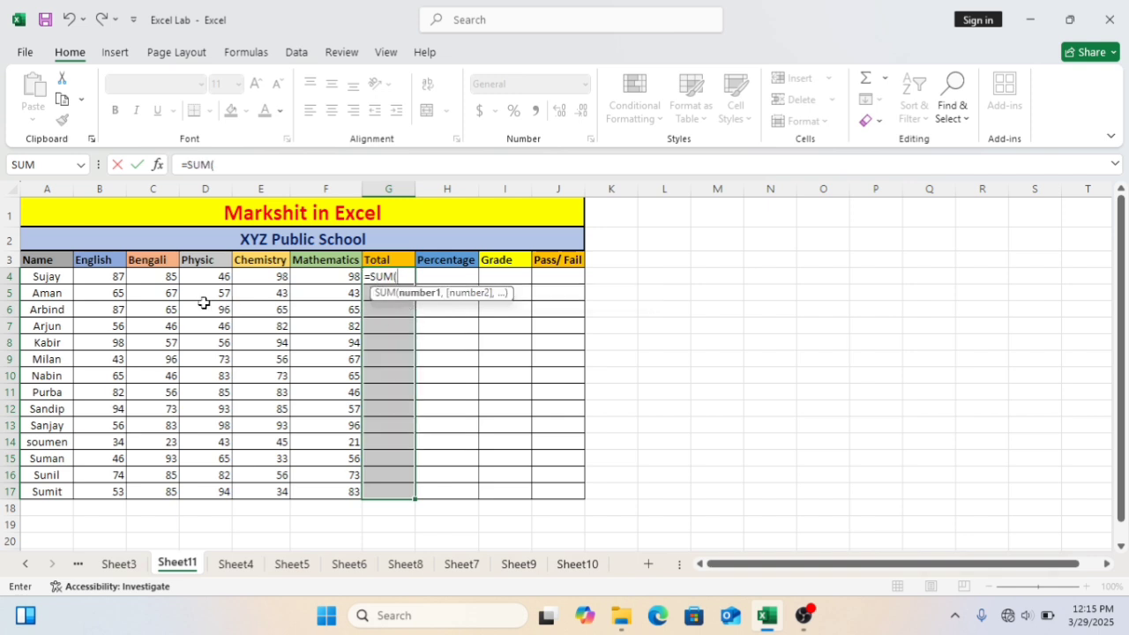
drag(118, 278, 301, 280)
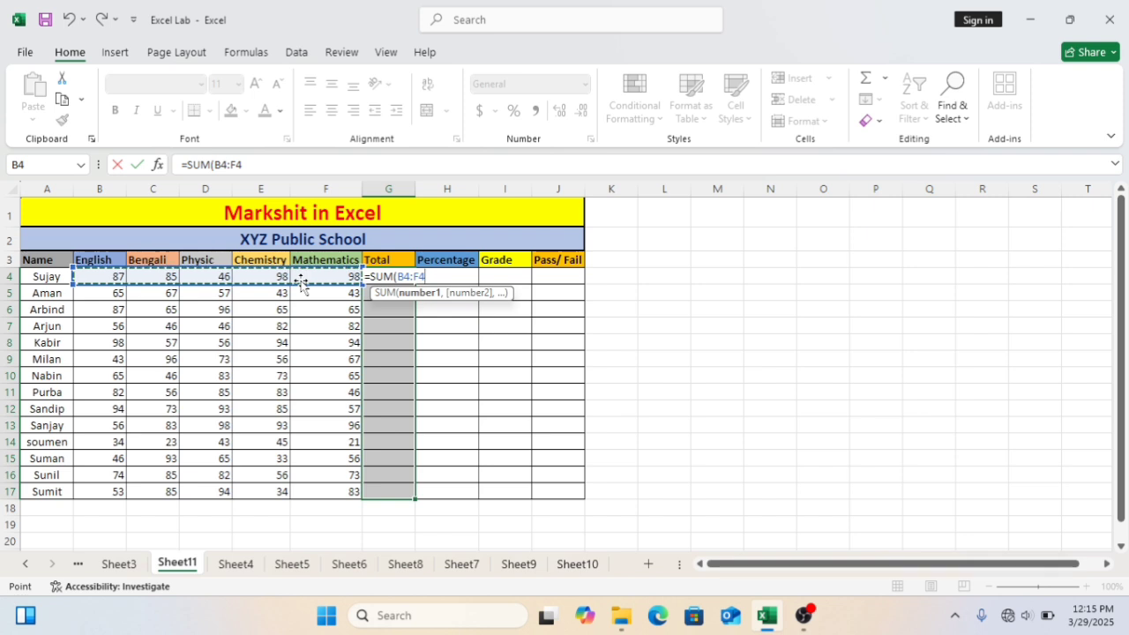
text())
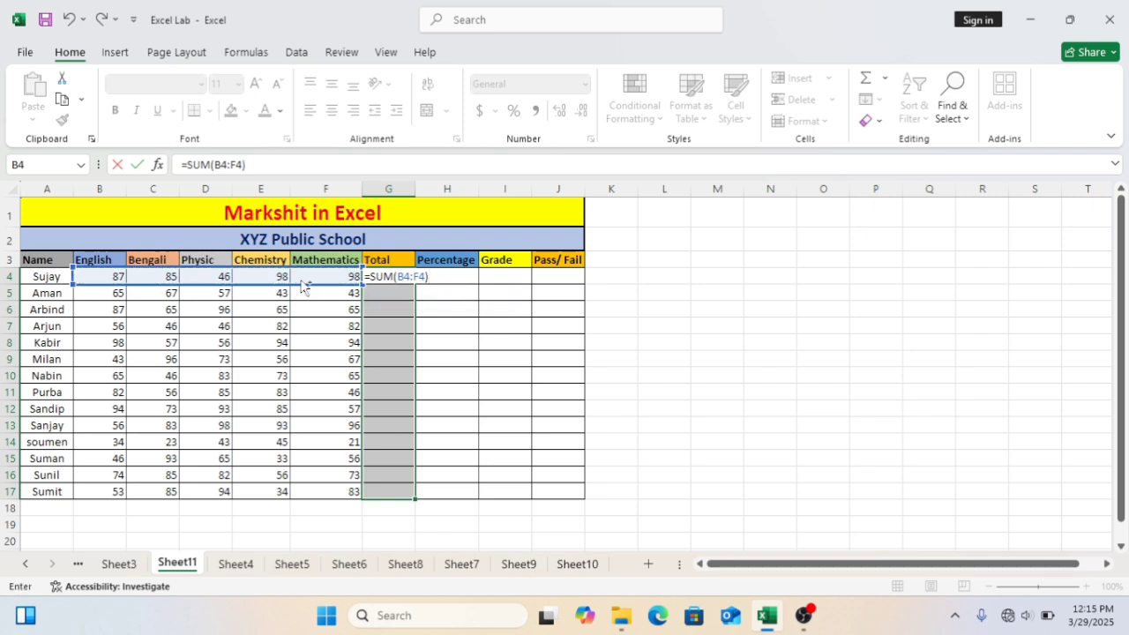
key(ctrl+Return)
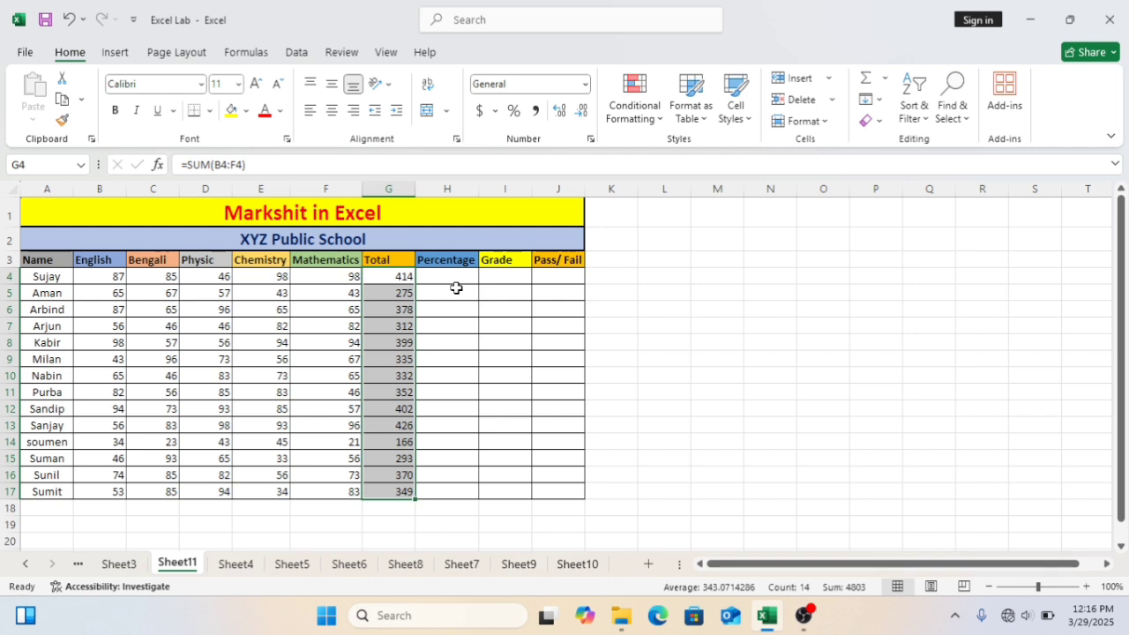
Step: Calculate the first student's percentage in H4 with the formula =G4/500*100
click(447, 276)
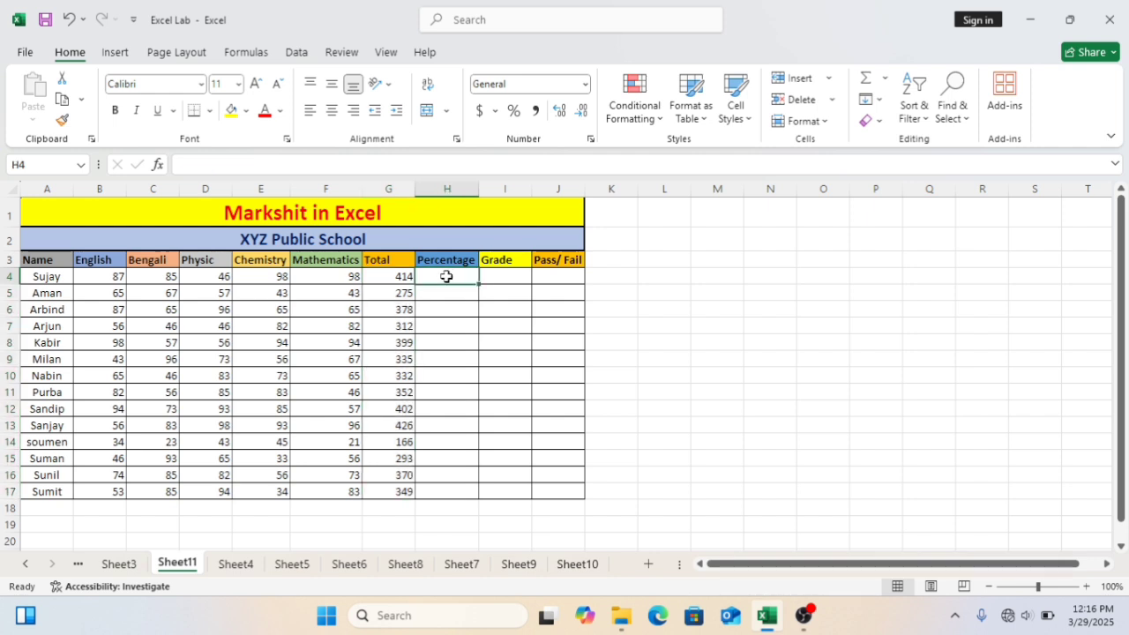
text(=)
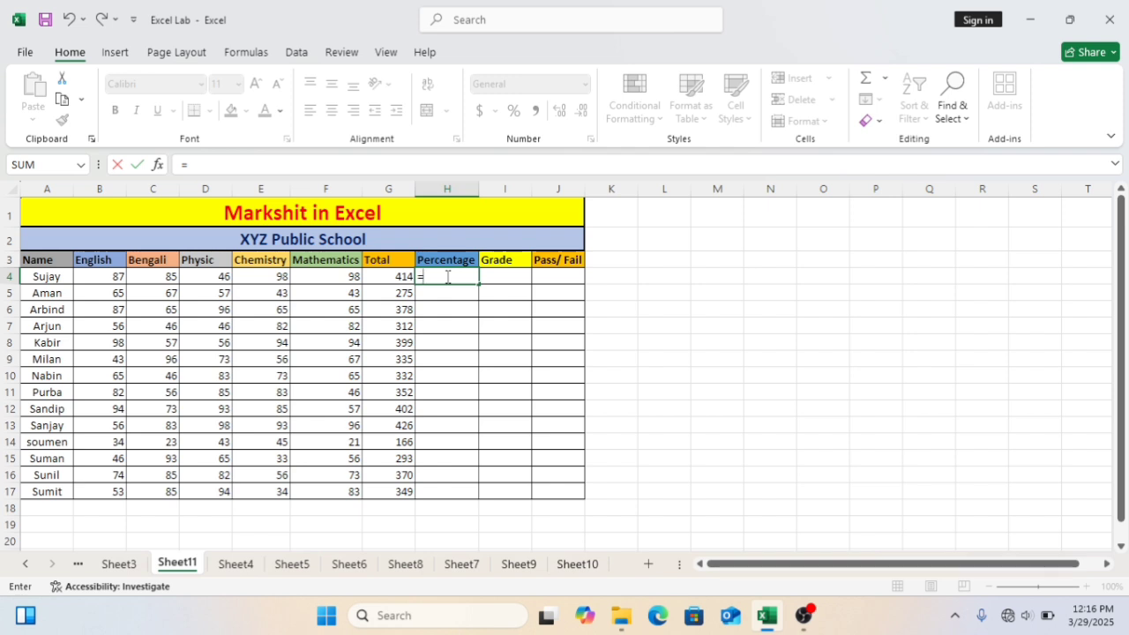
click(404, 276)
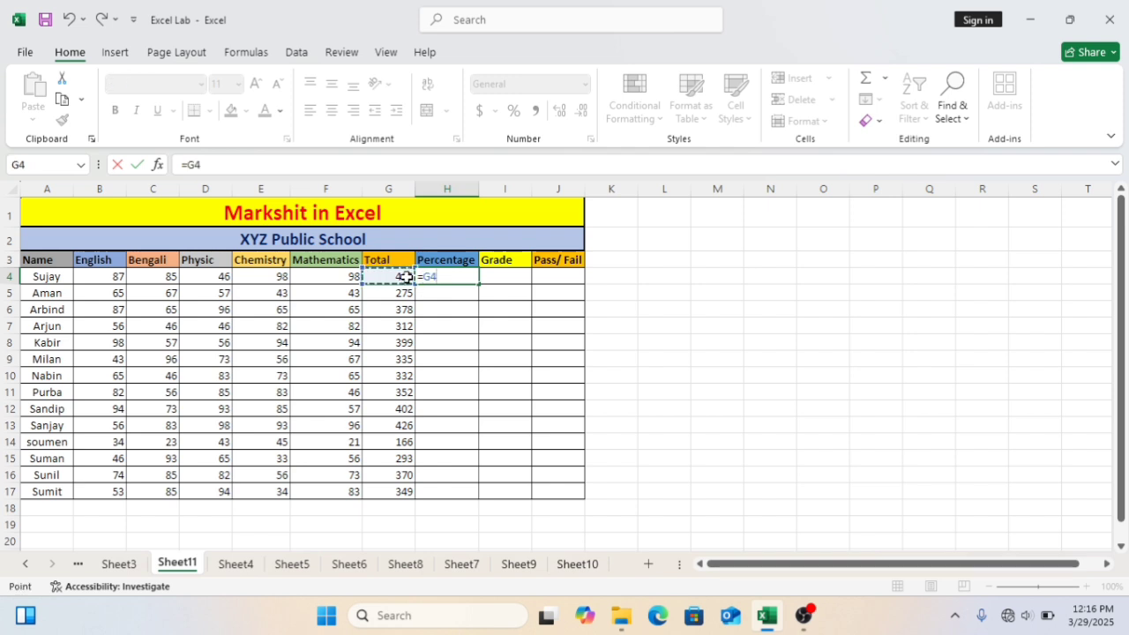
text(/500)
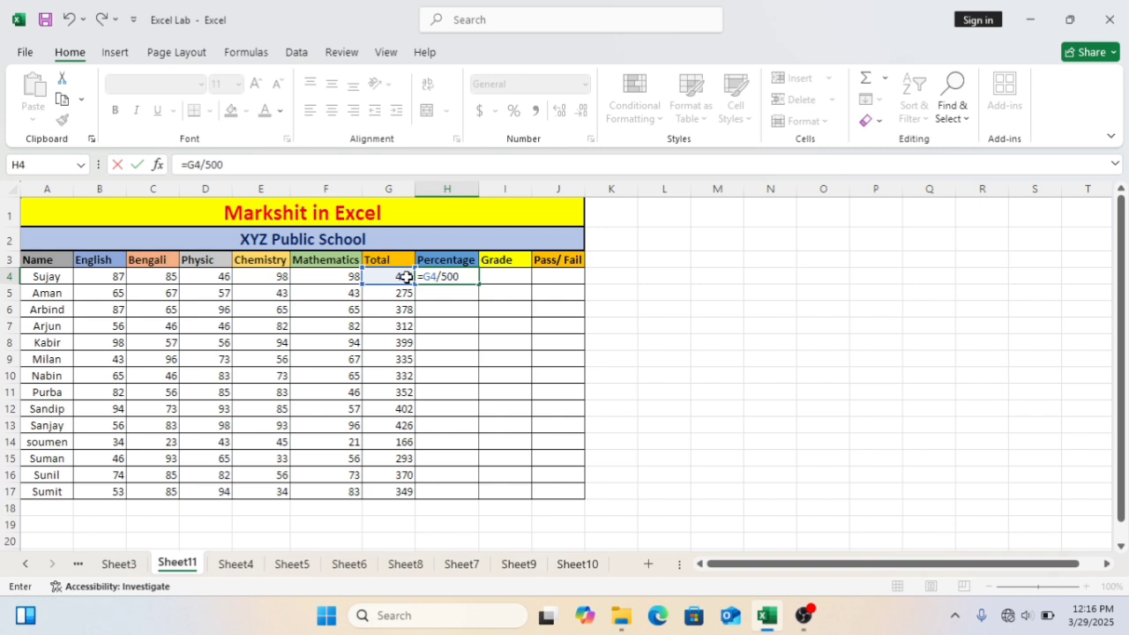
text(*100)
key(Return)
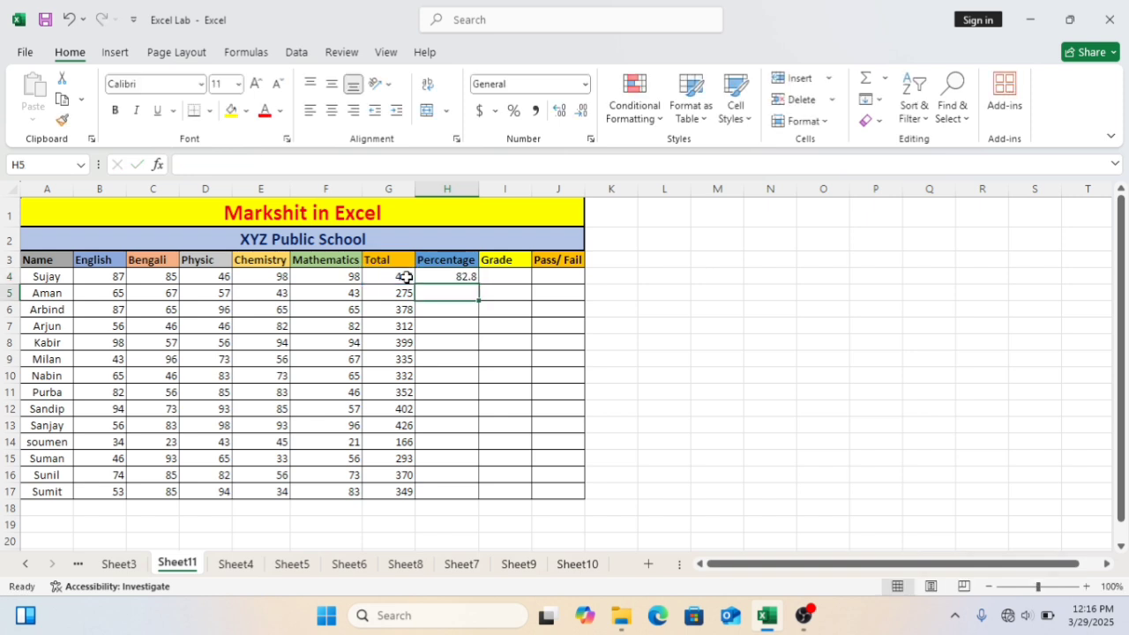
Step: Copy the percentage formula from H4 down through H17 for the remaining students
click(453, 274)
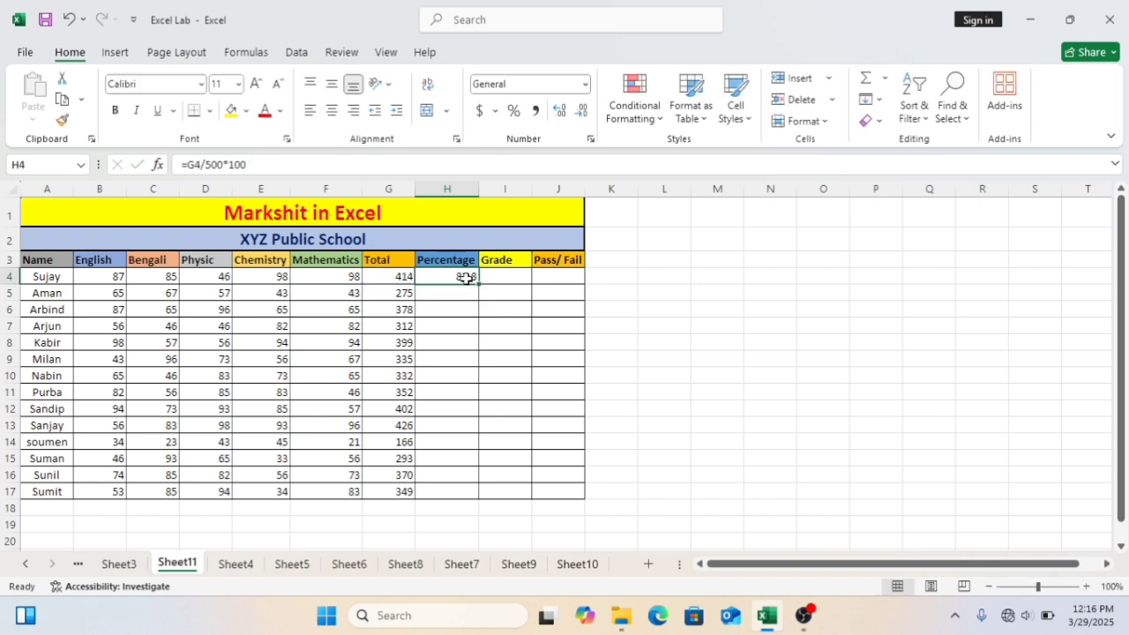
drag(479, 284, 483, 499)
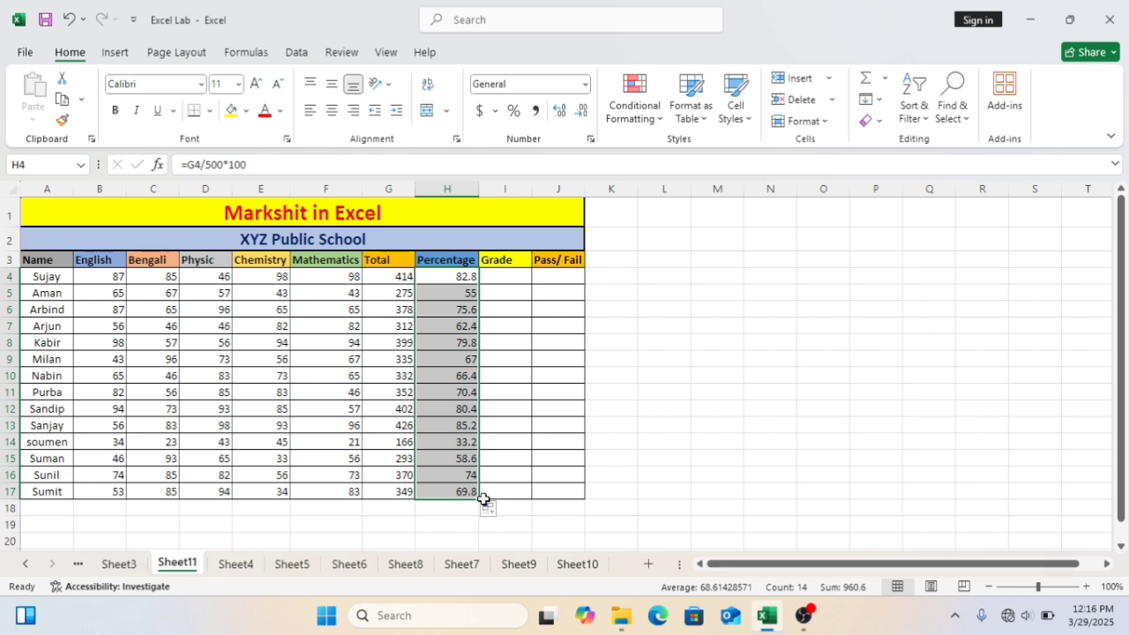
click(512, 440)
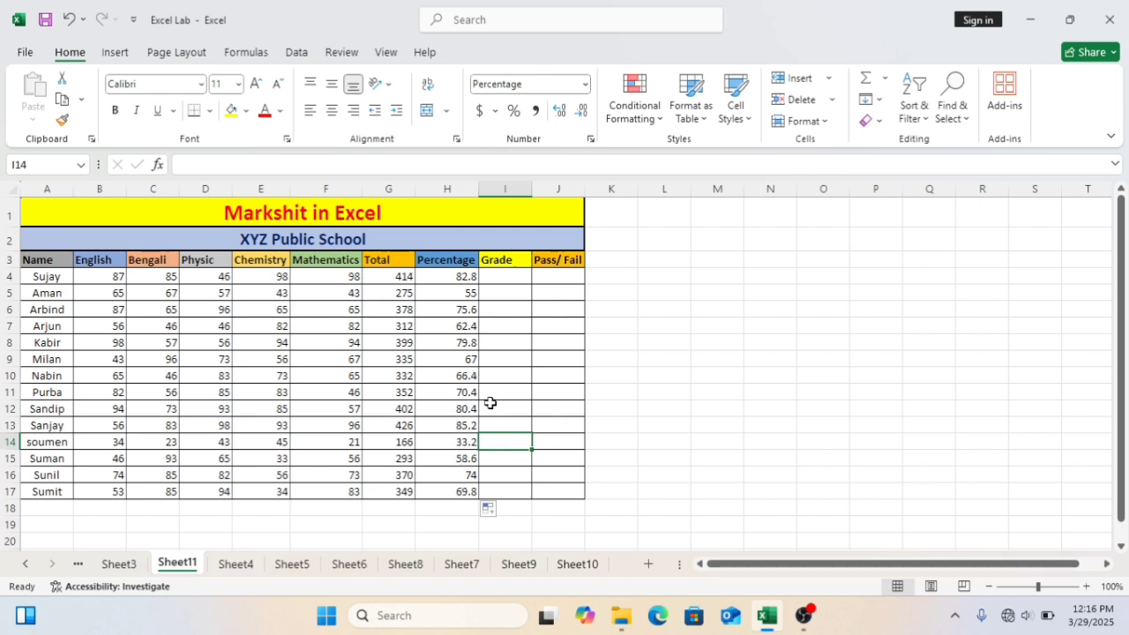
click(465, 444)
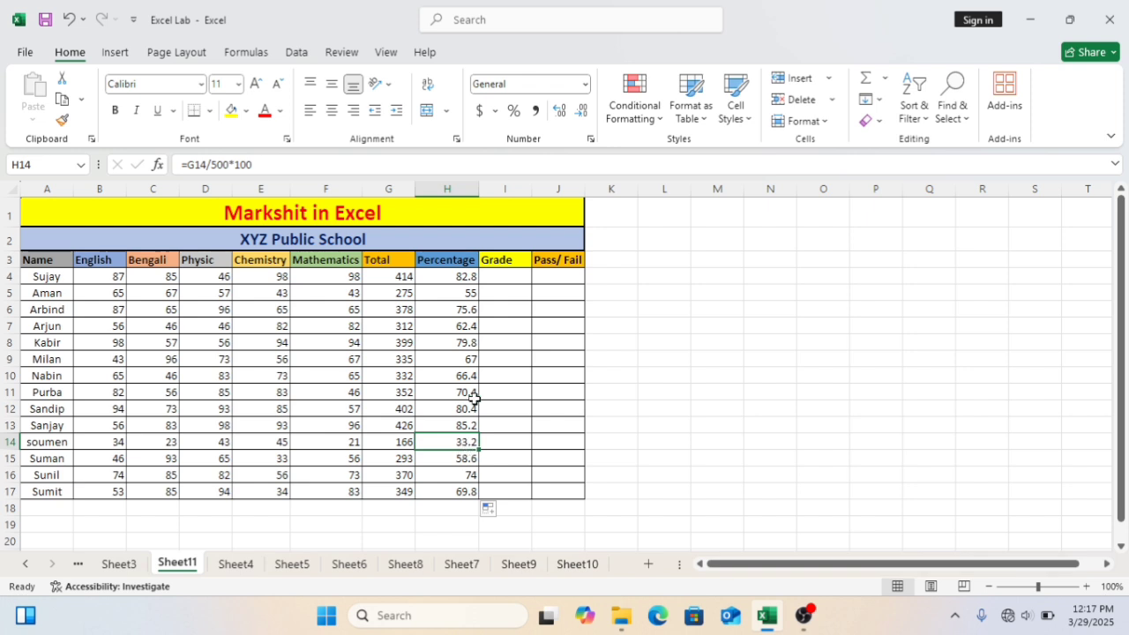
Step: Begin a nested IF formula in Grade cell I4 that returns "A+" when H4>=90
click(507, 276)
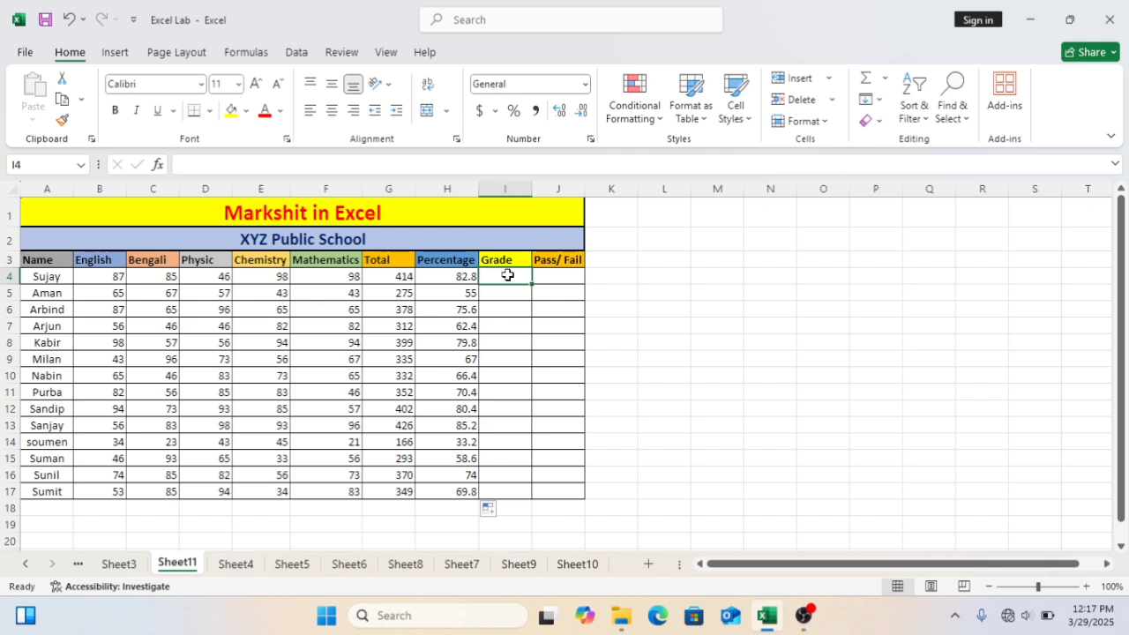
text(=)
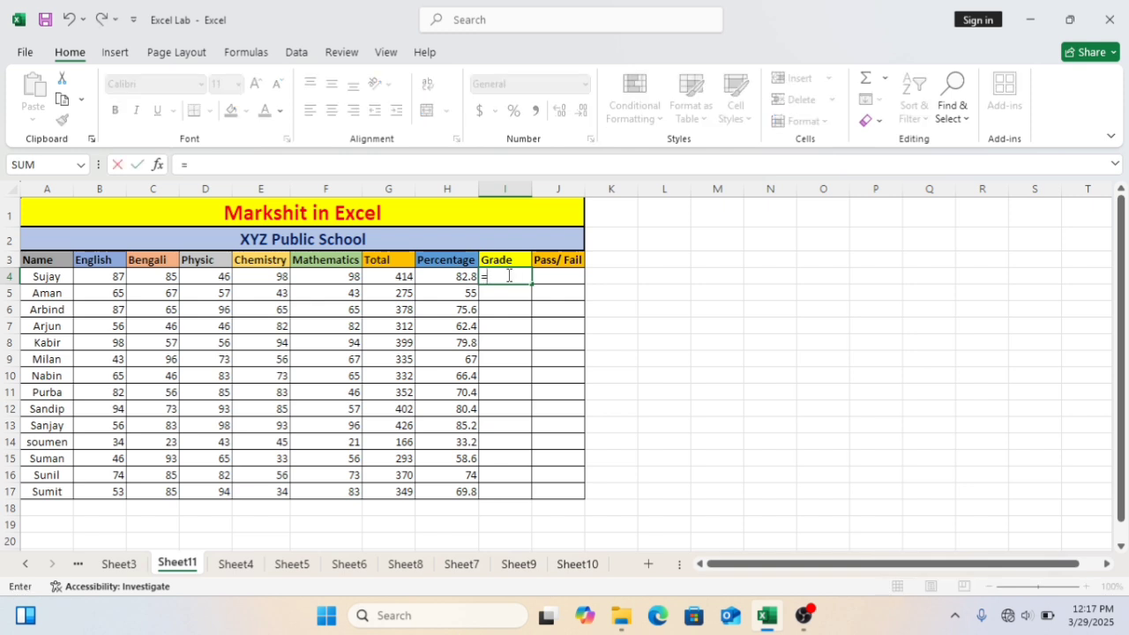
text(IF)
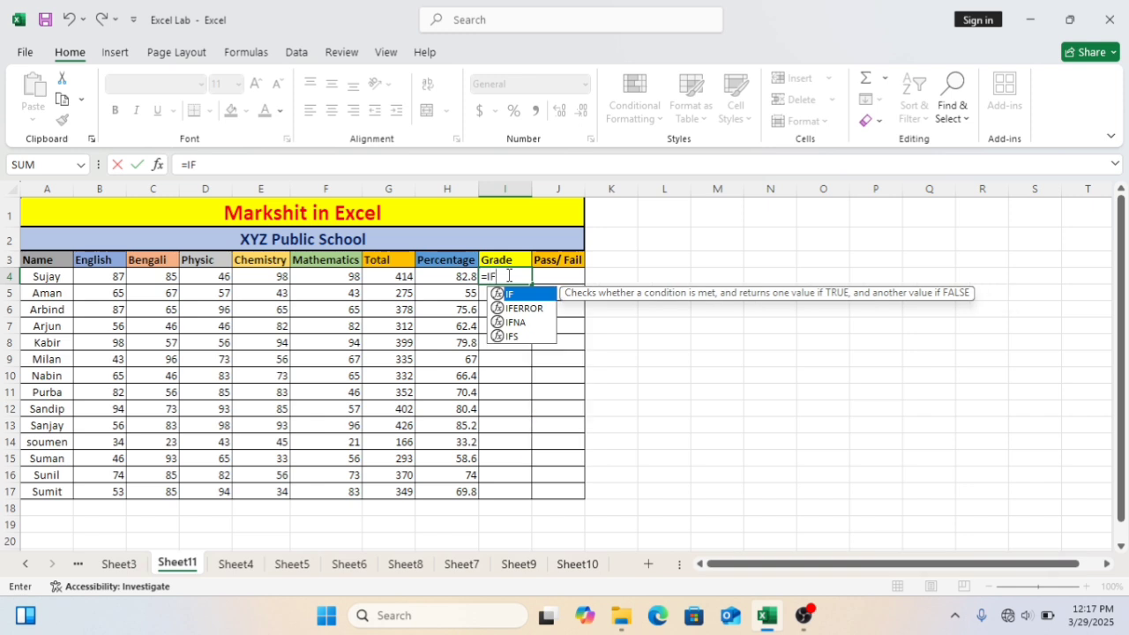
text(()
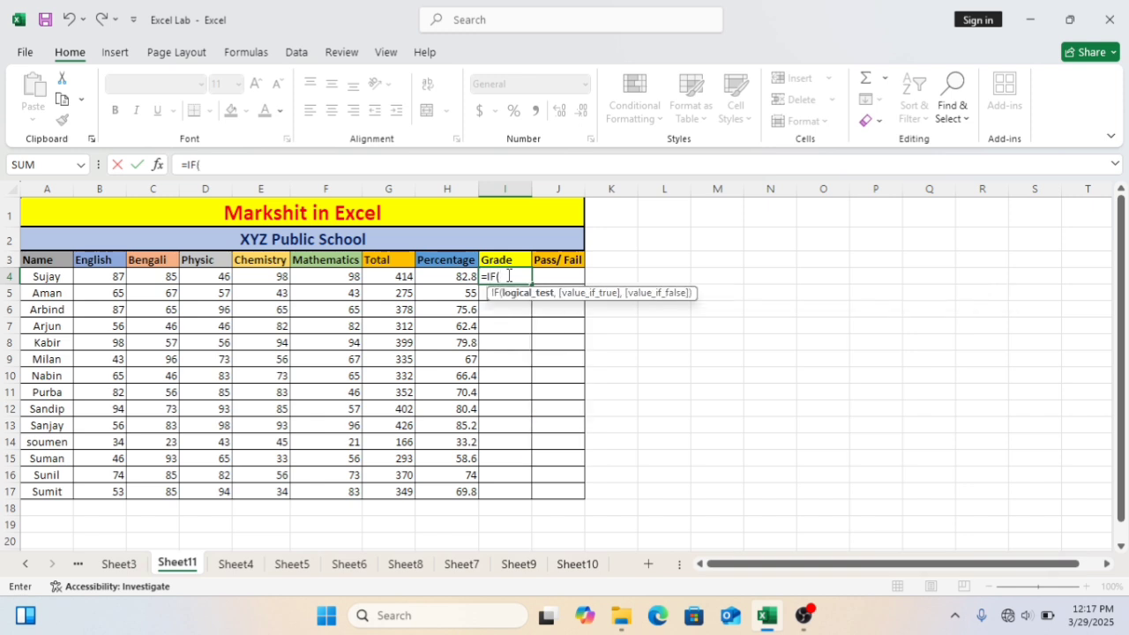
click(451, 276)
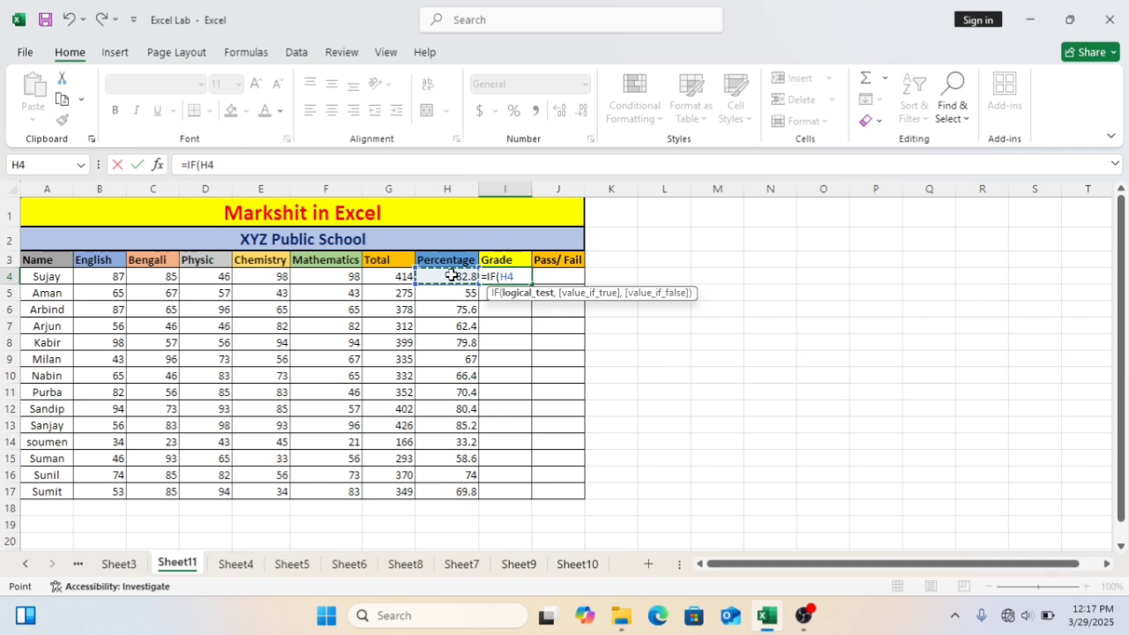
text(>=90)
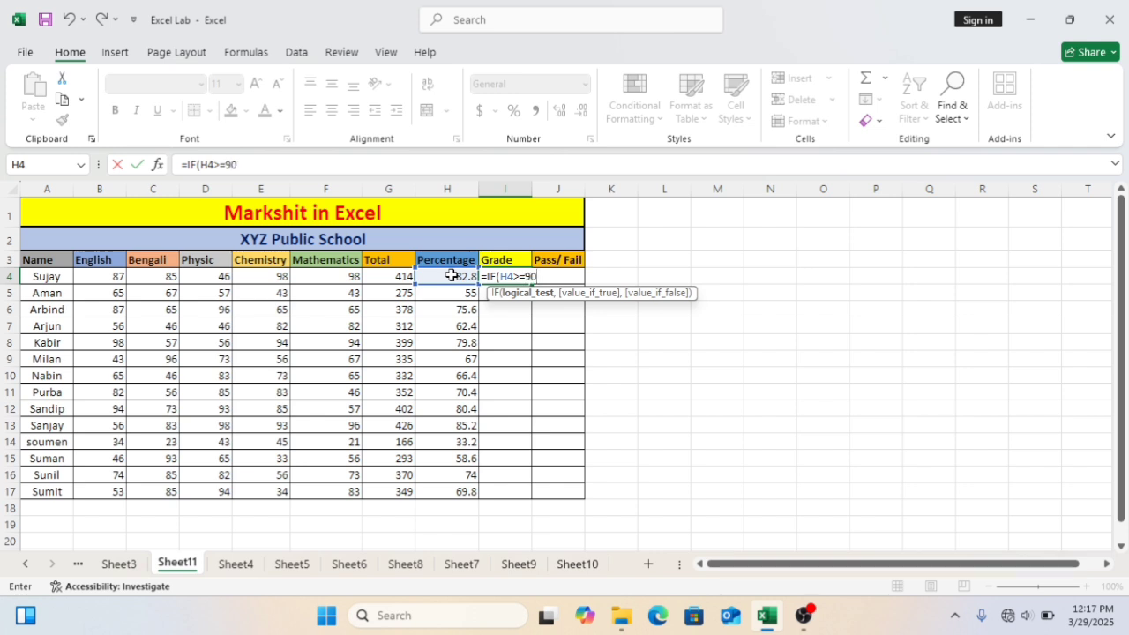
text(,")
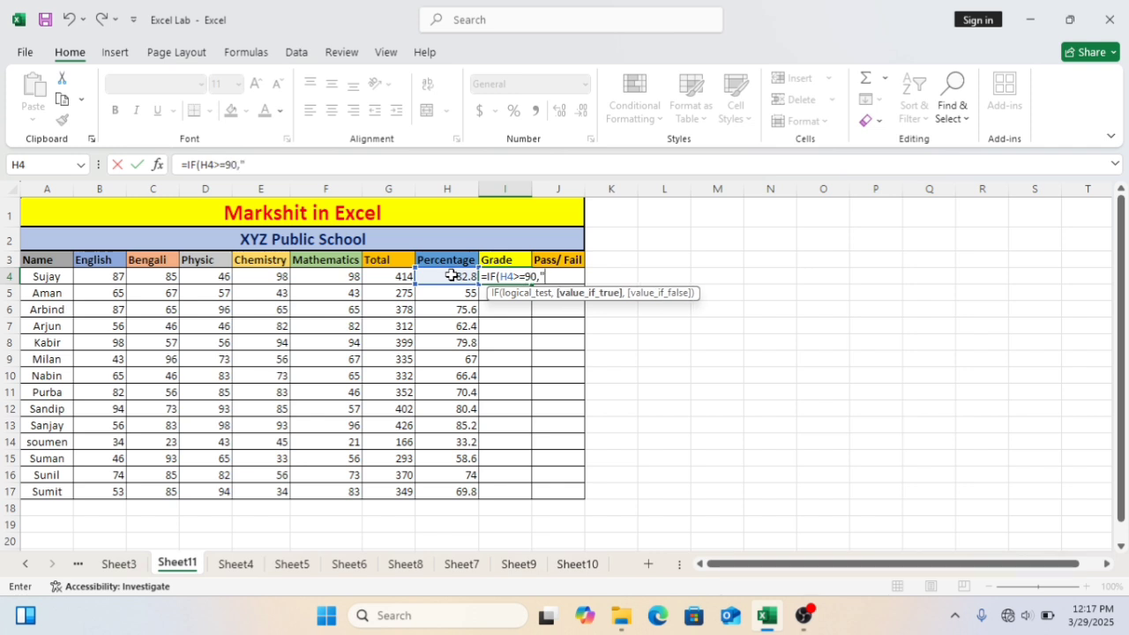
text(A+",)
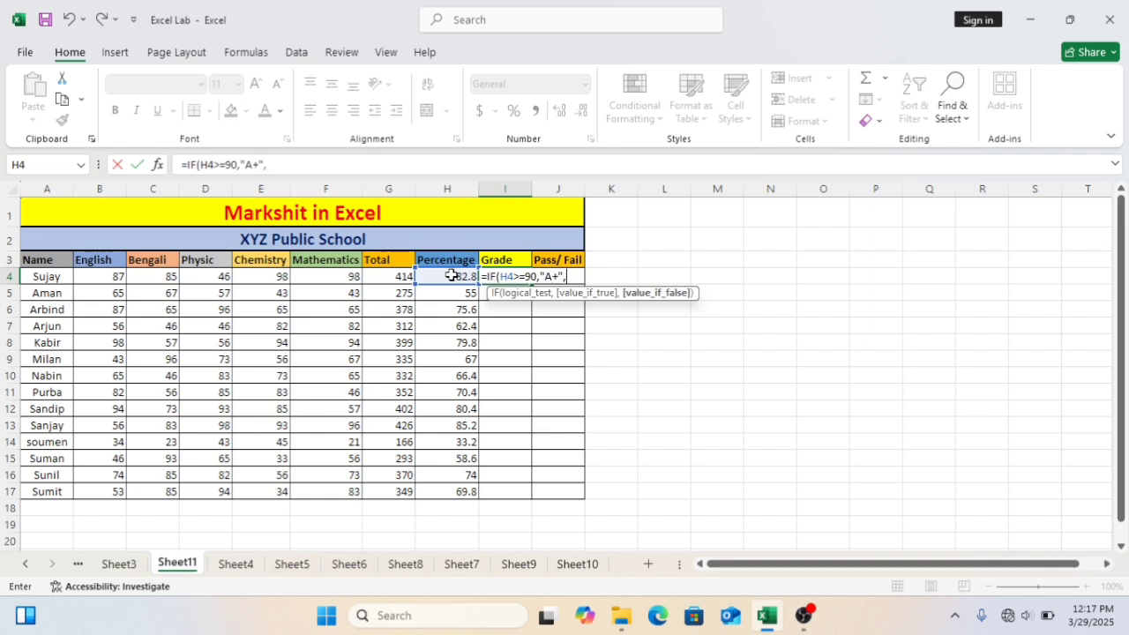
Step: Add a second nested IF to the I4 grade formula that returns "A" when H4>=80
text(if)
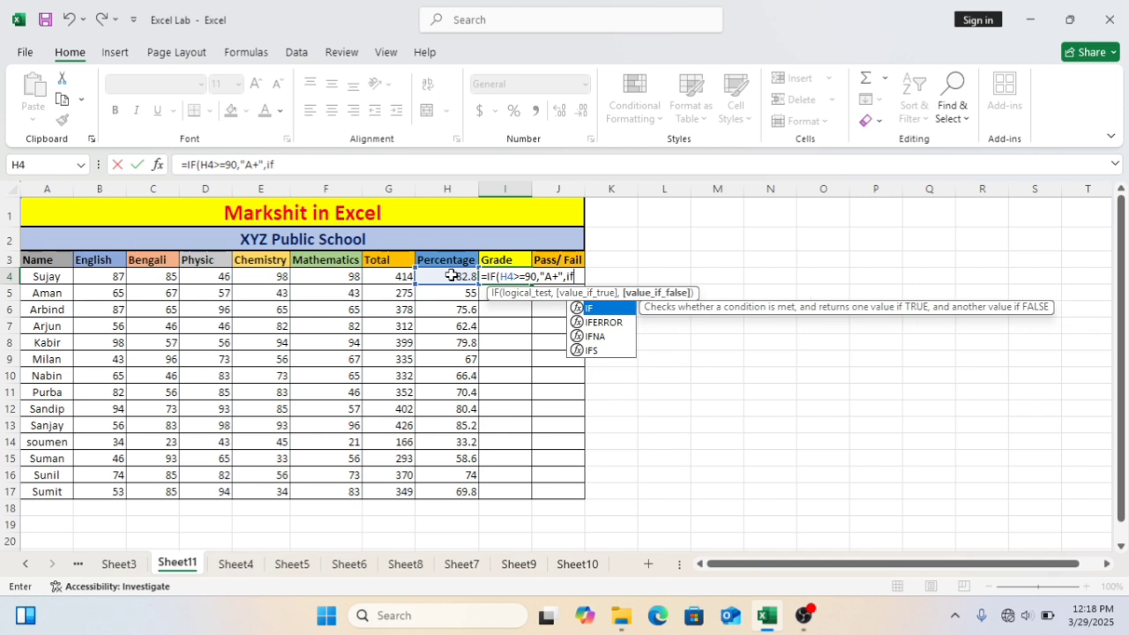
key(Tab)
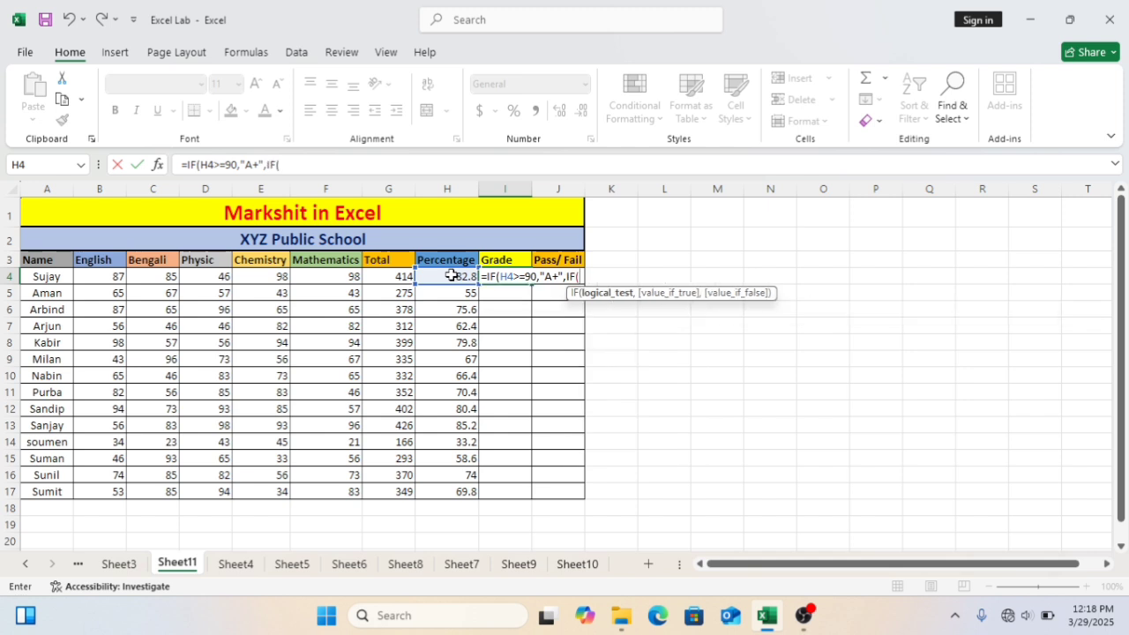
text(h4)
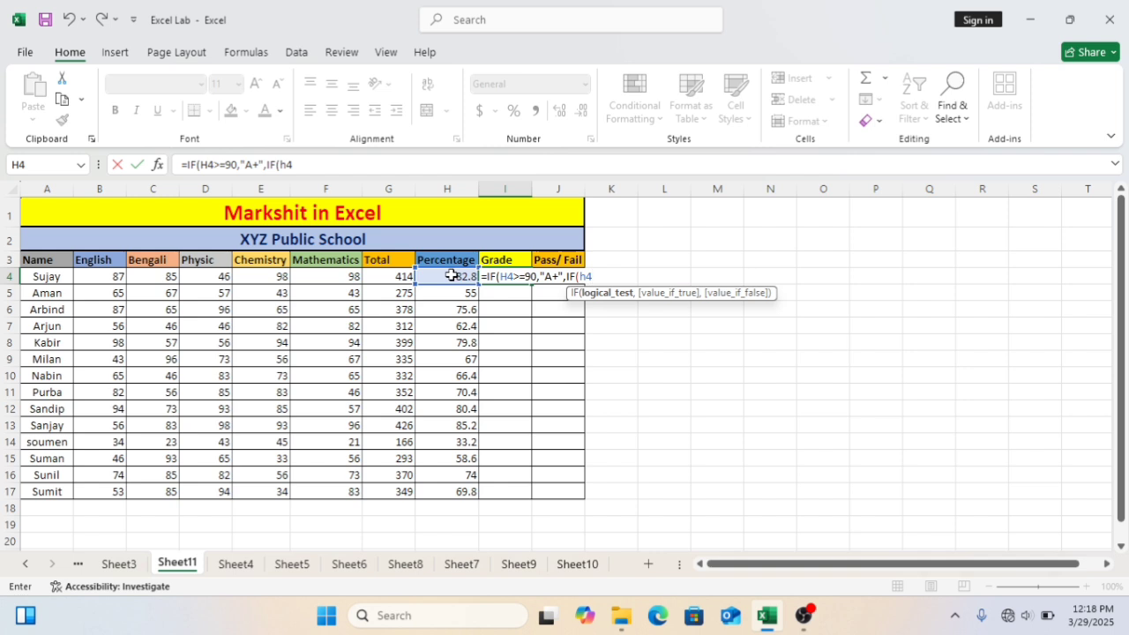
key(BackSpace)
key(BackSpace)
text(H4>)
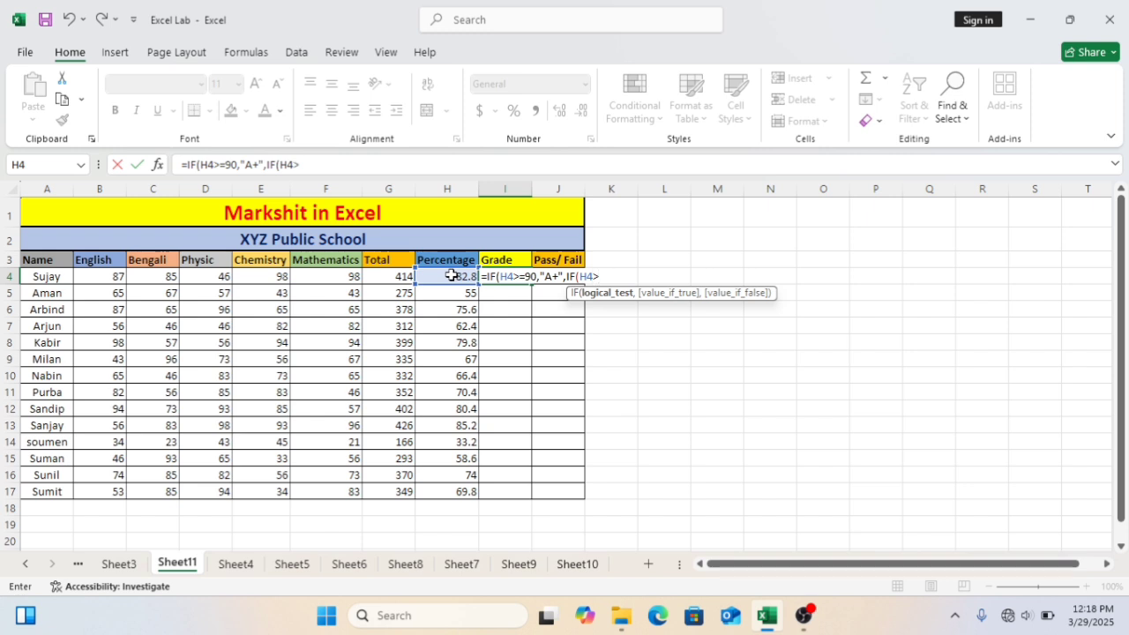
text(=80,")
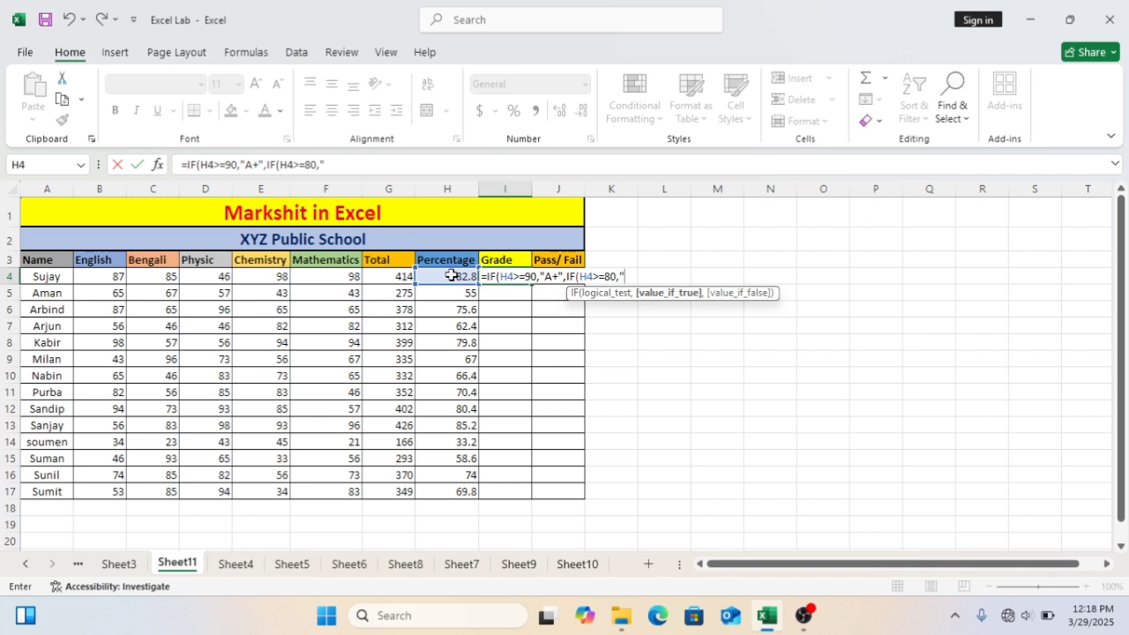
text(A",)
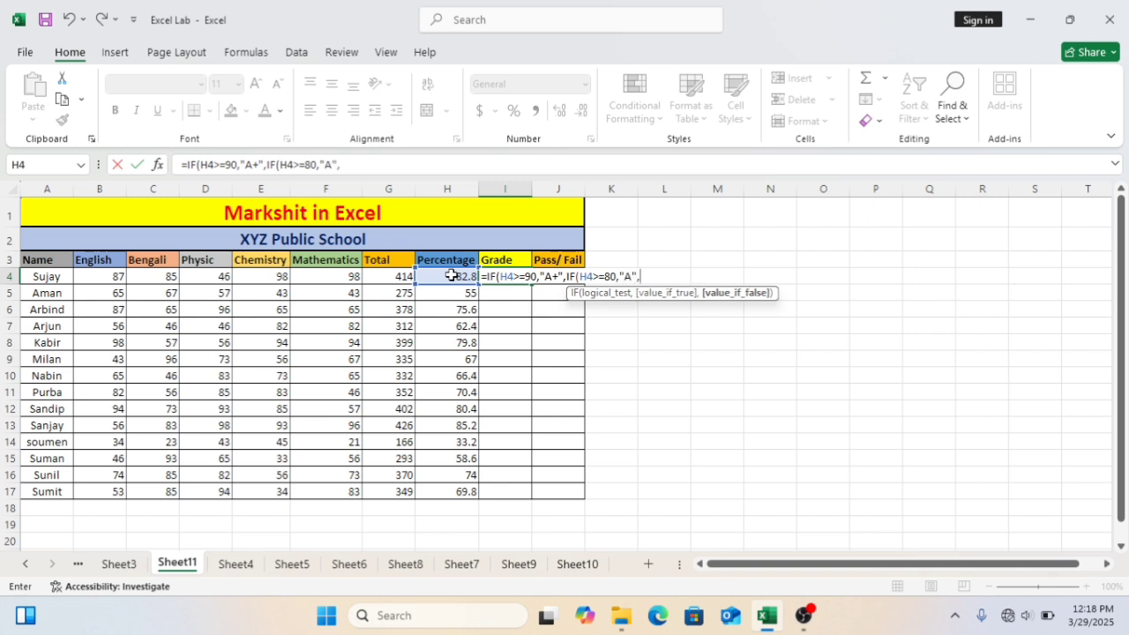
Step: Add a third nested IF to the I4 grade formula that returns "B" when H4>=70
text(IF)
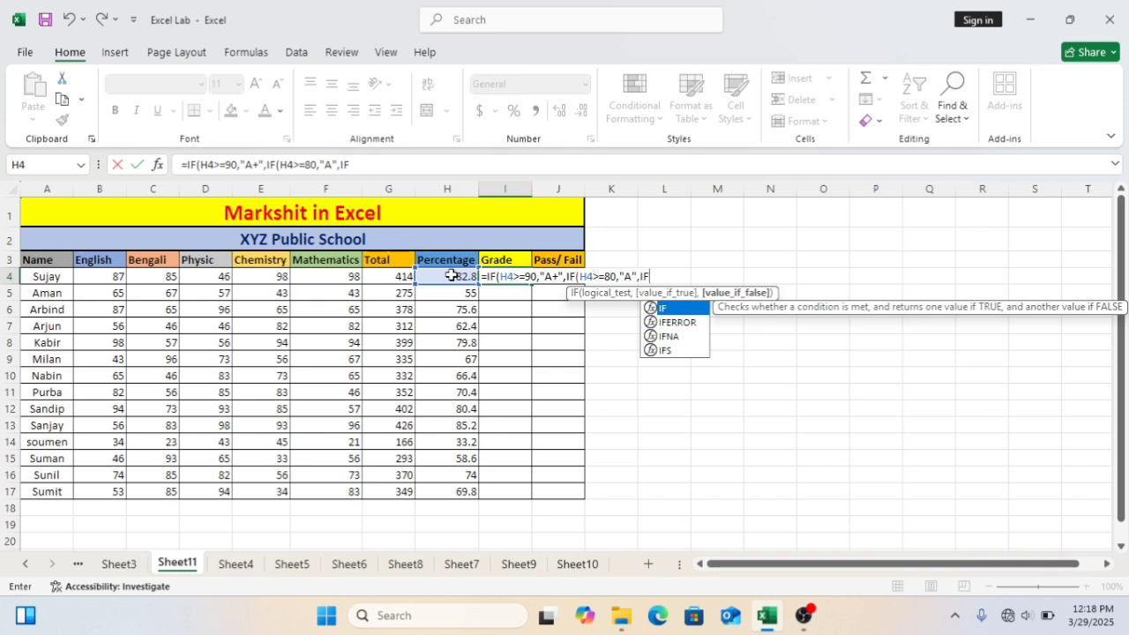
text(()
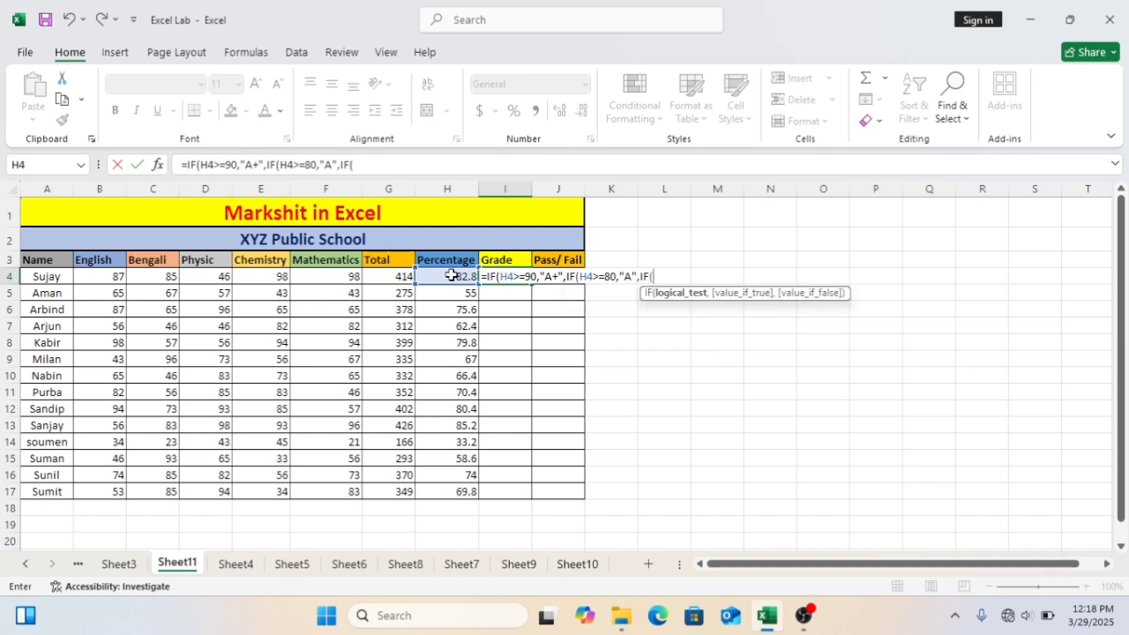
text(H4)
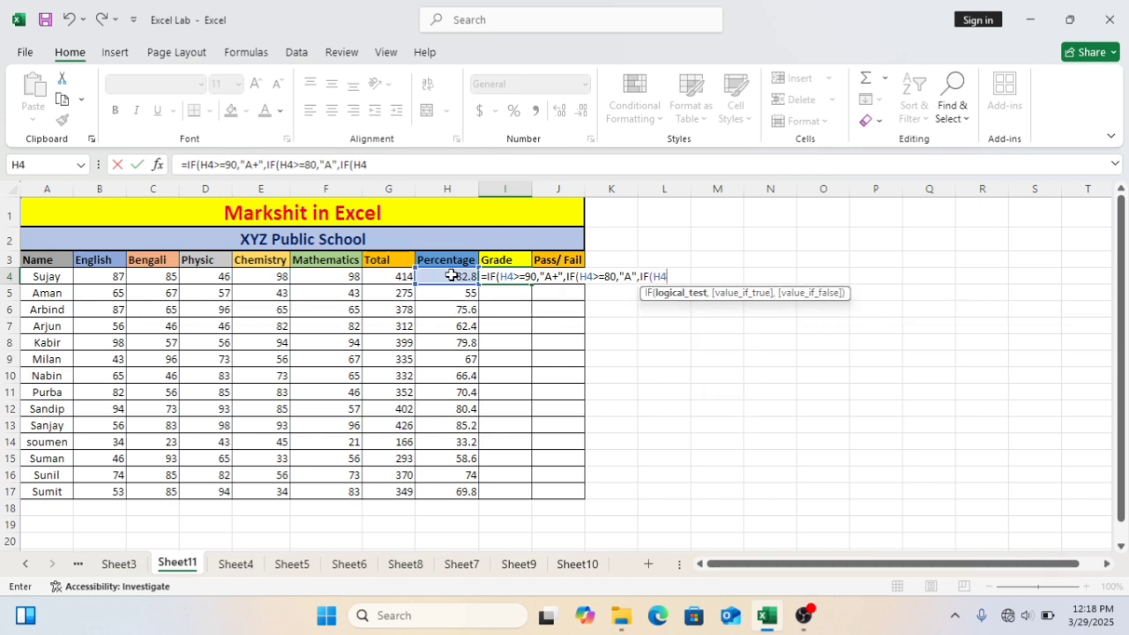
text(>=70,")
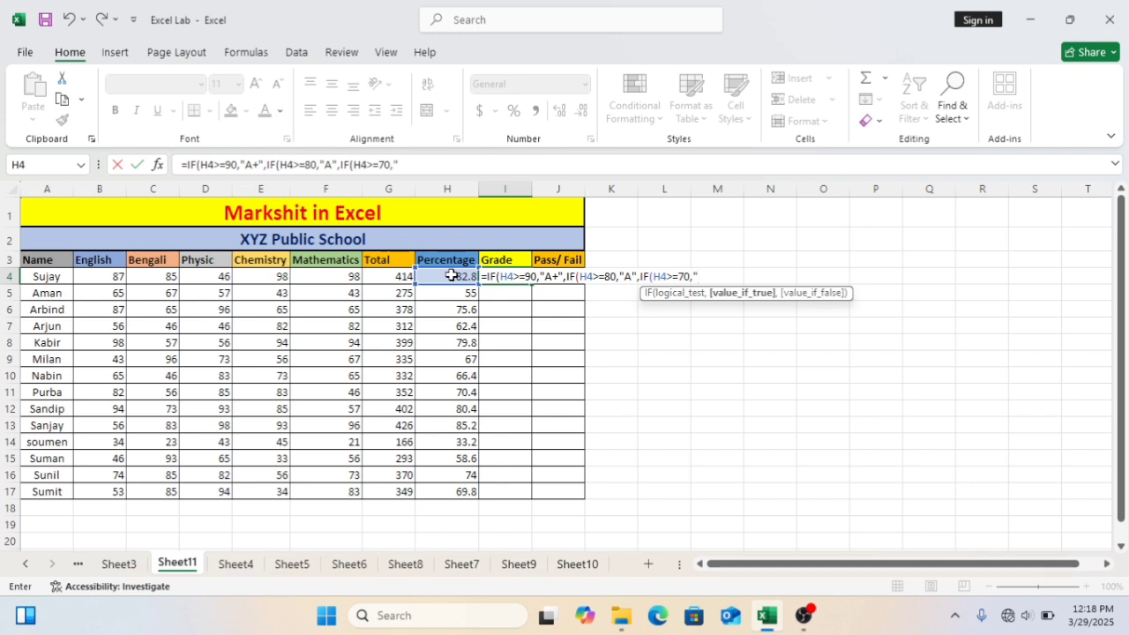
text(B")
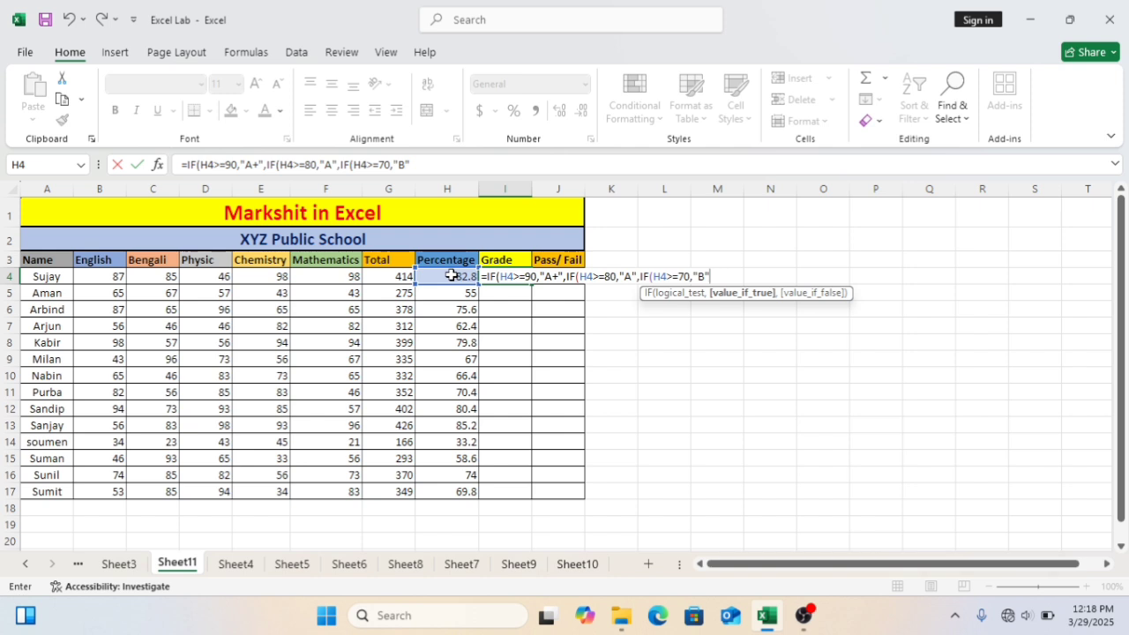
Step: Add a fourth nested IF to the I4 grade formula that returns "C" when H4>=60
text(,IF)
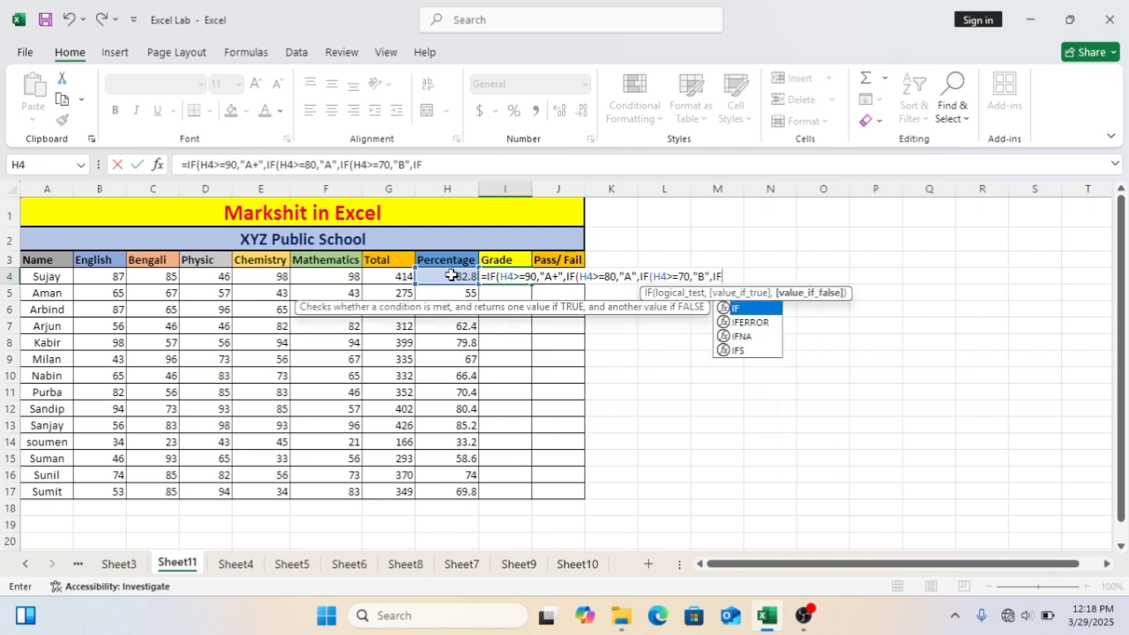
text(()
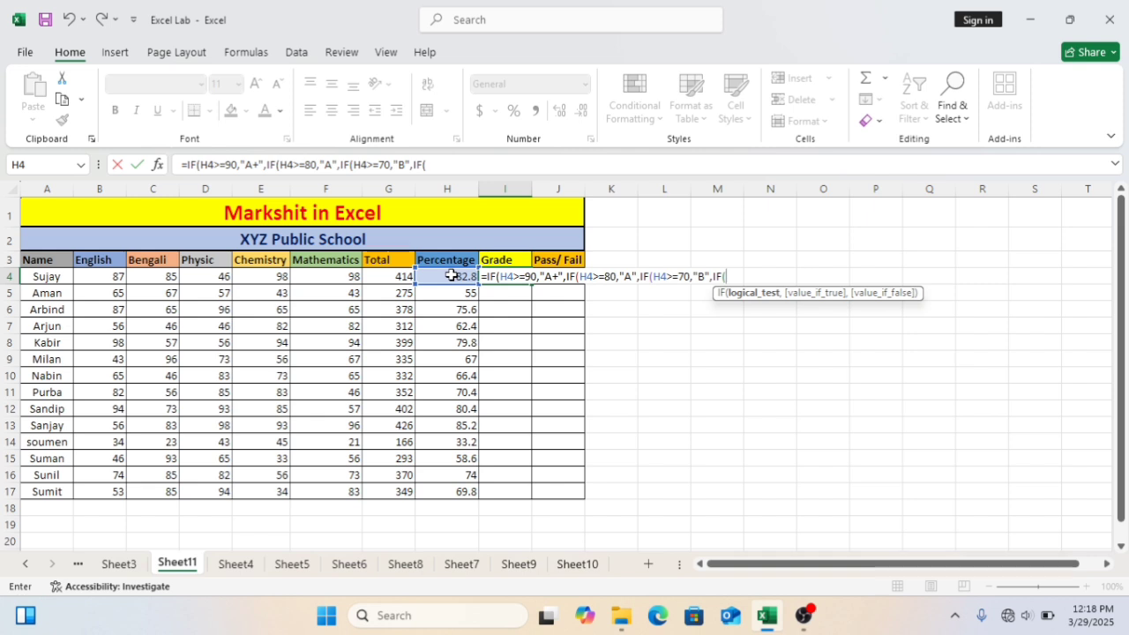
text(H4)
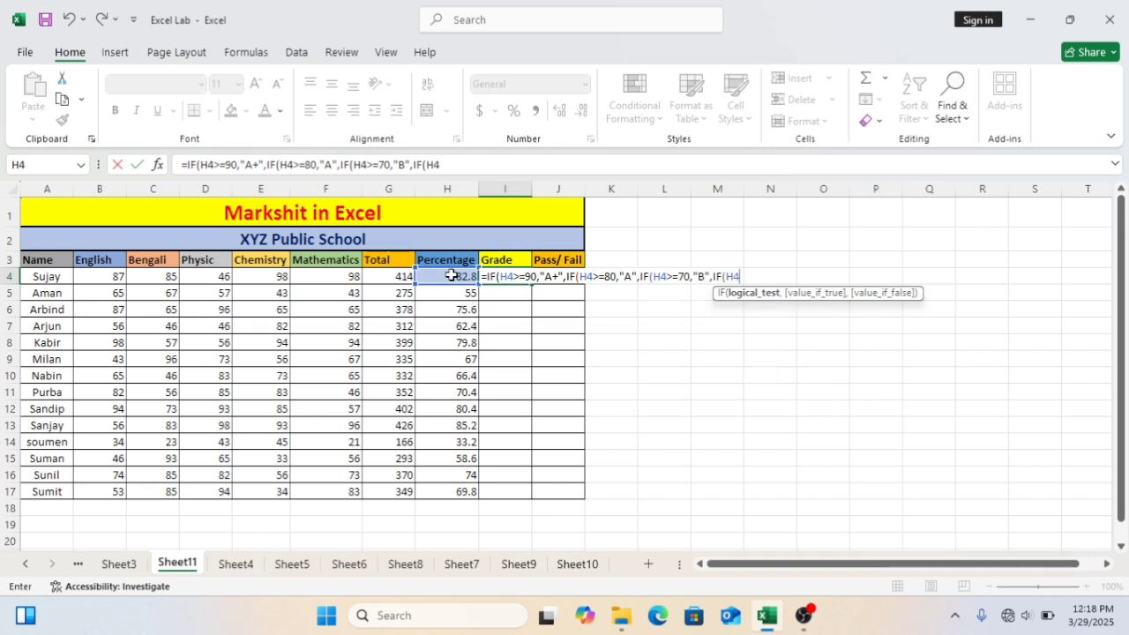
text(>=60)
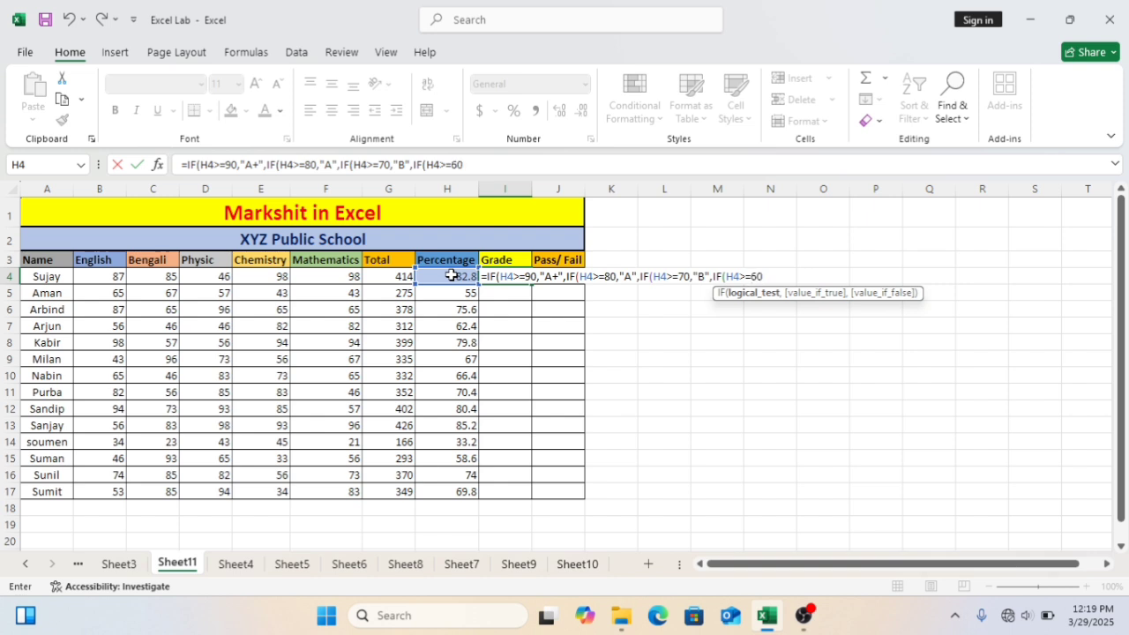
text(,"C)
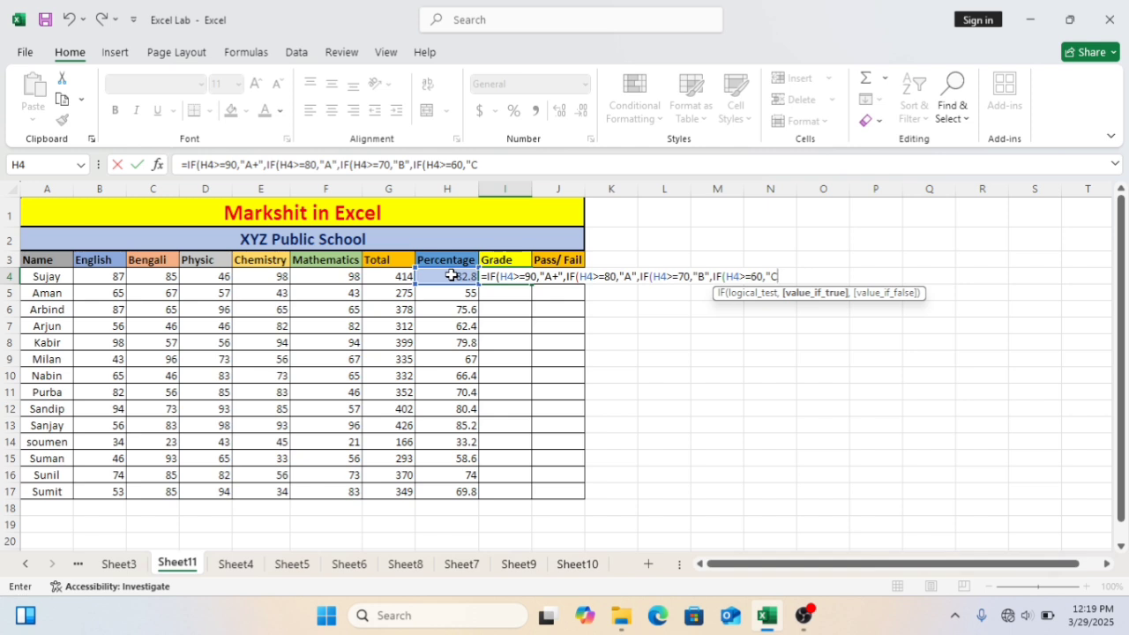
text(",)
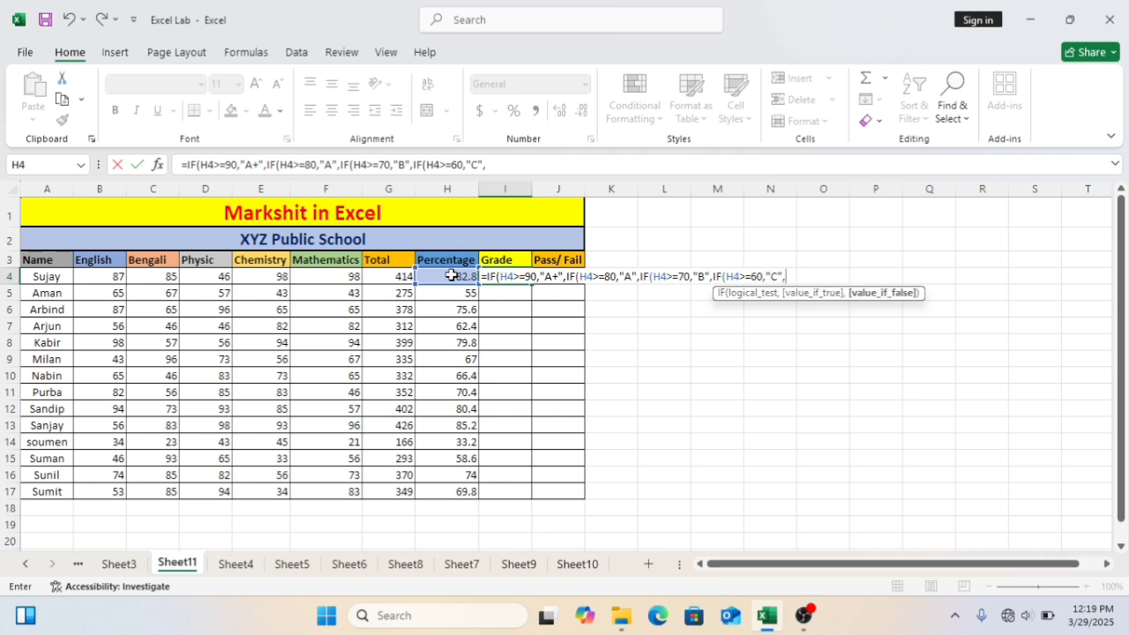
Step: Finish the I4 grade formula with "D" as the fallback value and copy it down through I17
text("D"))
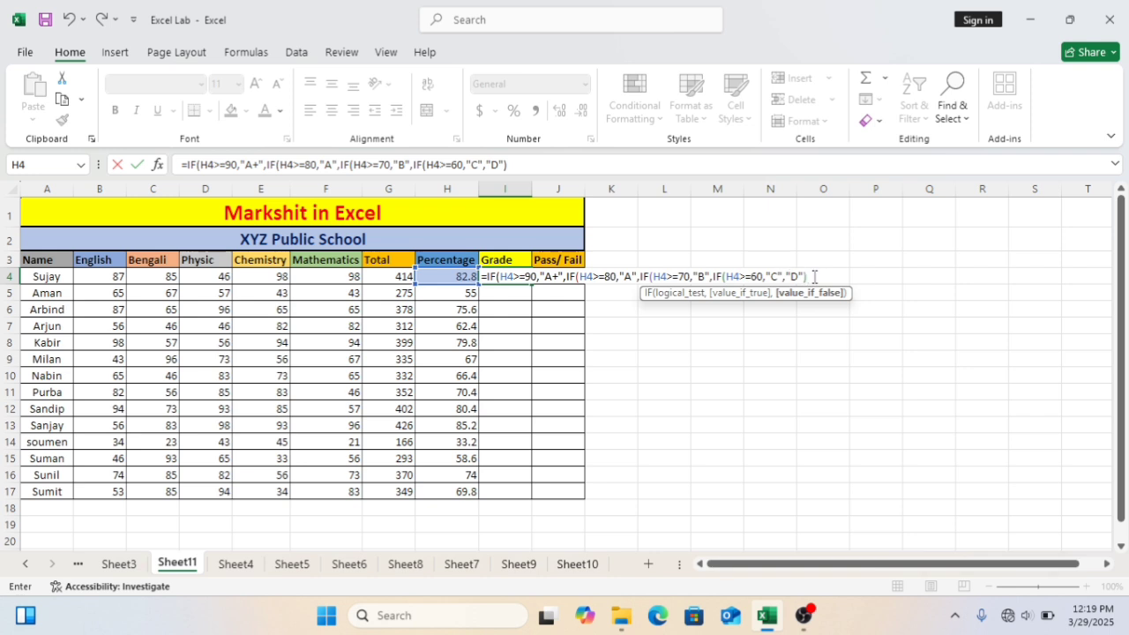
text())))
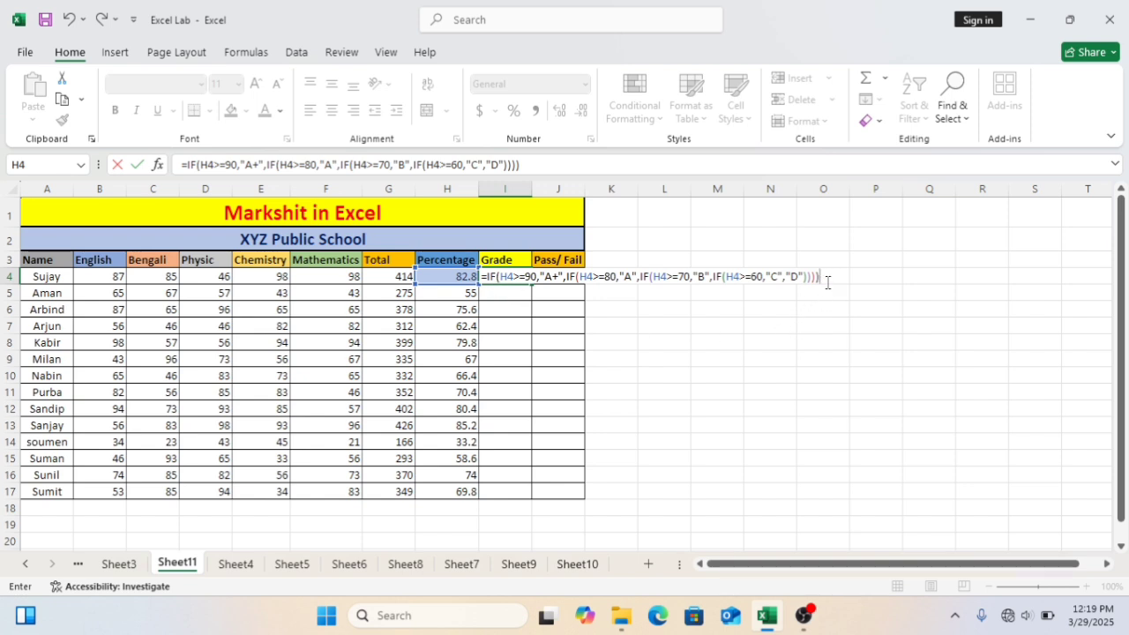
key(Return)
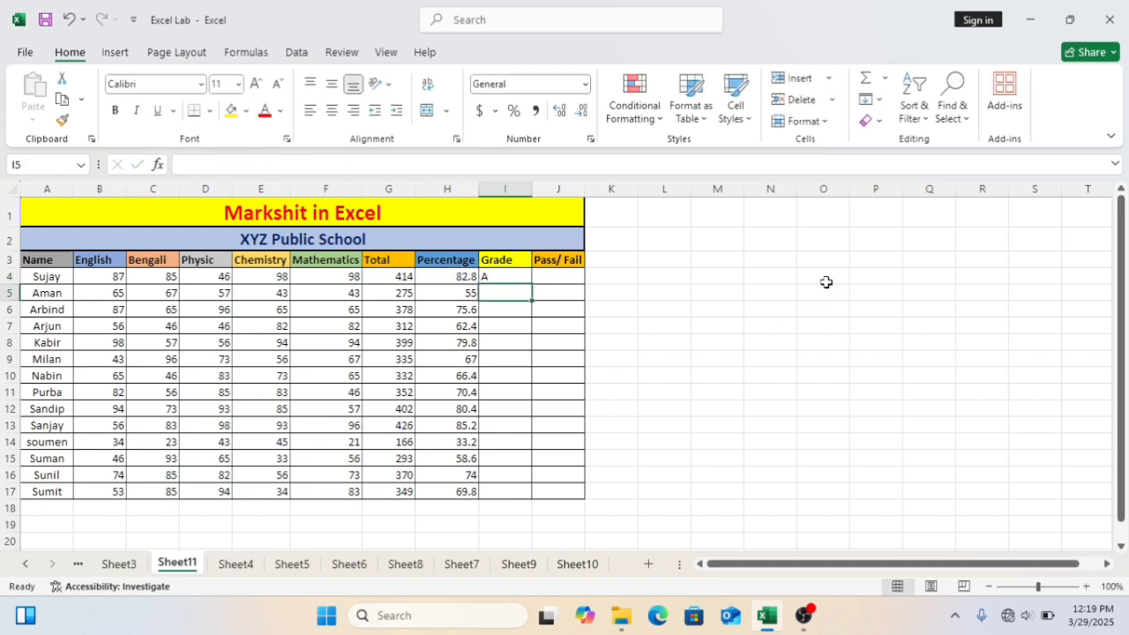
click(505, 274)
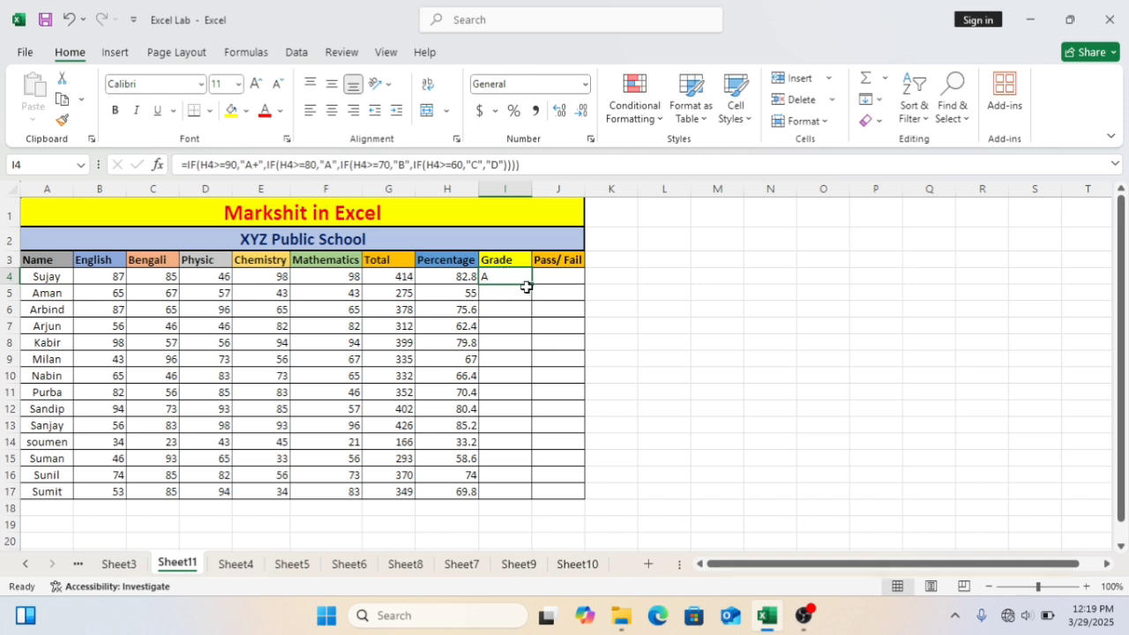
drag(532, 283, 525, 494)
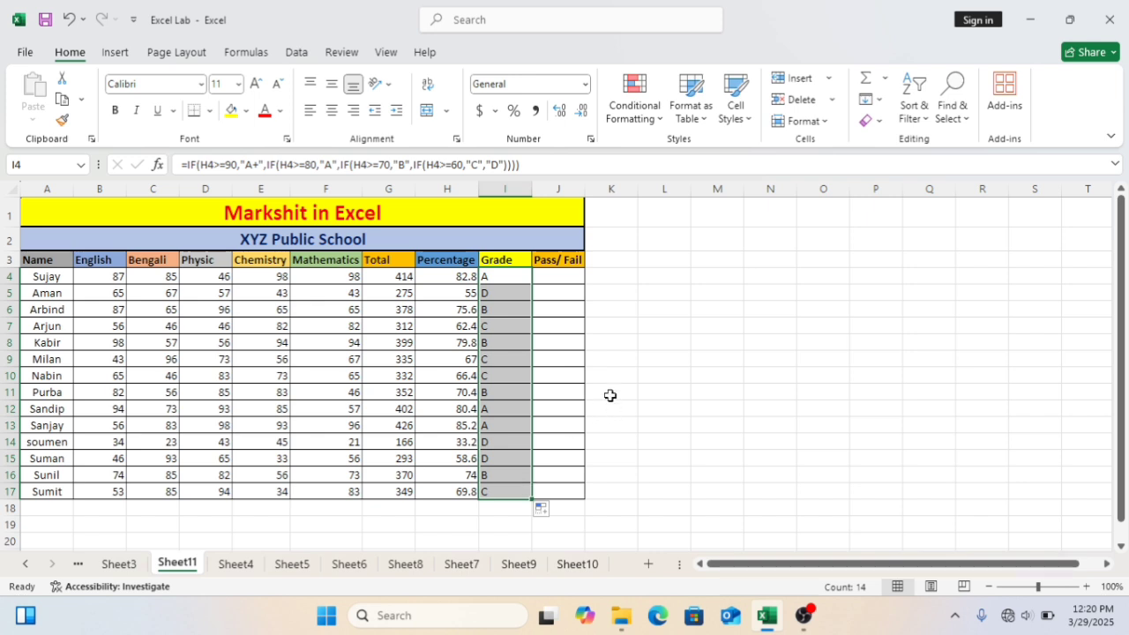
Step: Determine the first student's result in Pass/Fail cell J4 with the formula =IF(H4>=33,"PASS","FAIL")
click(560, 283)
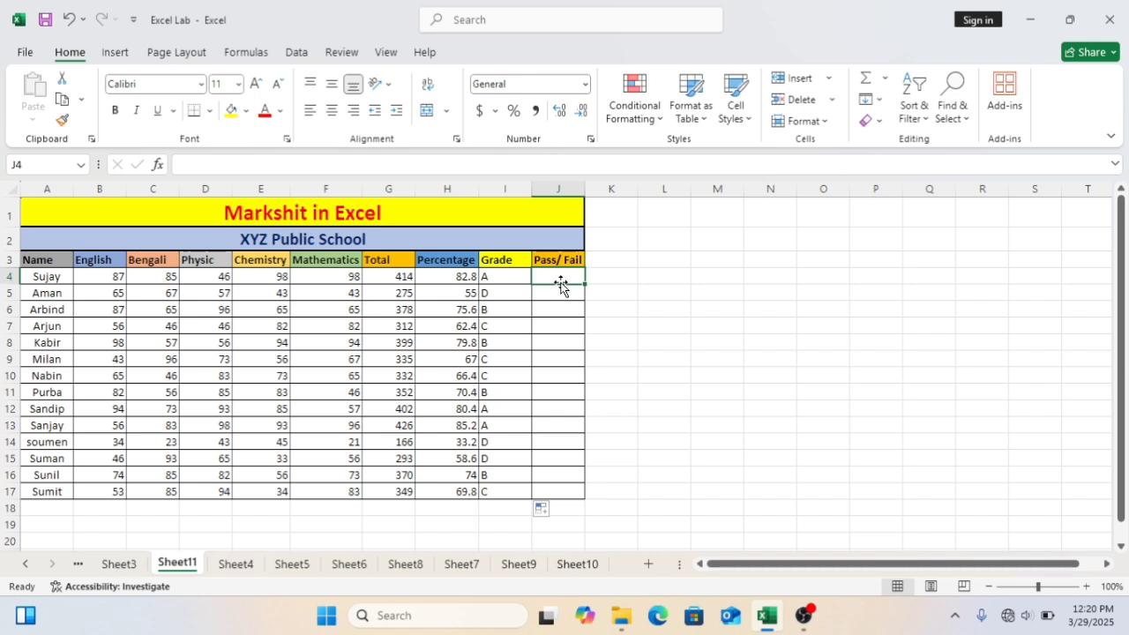
text(=)
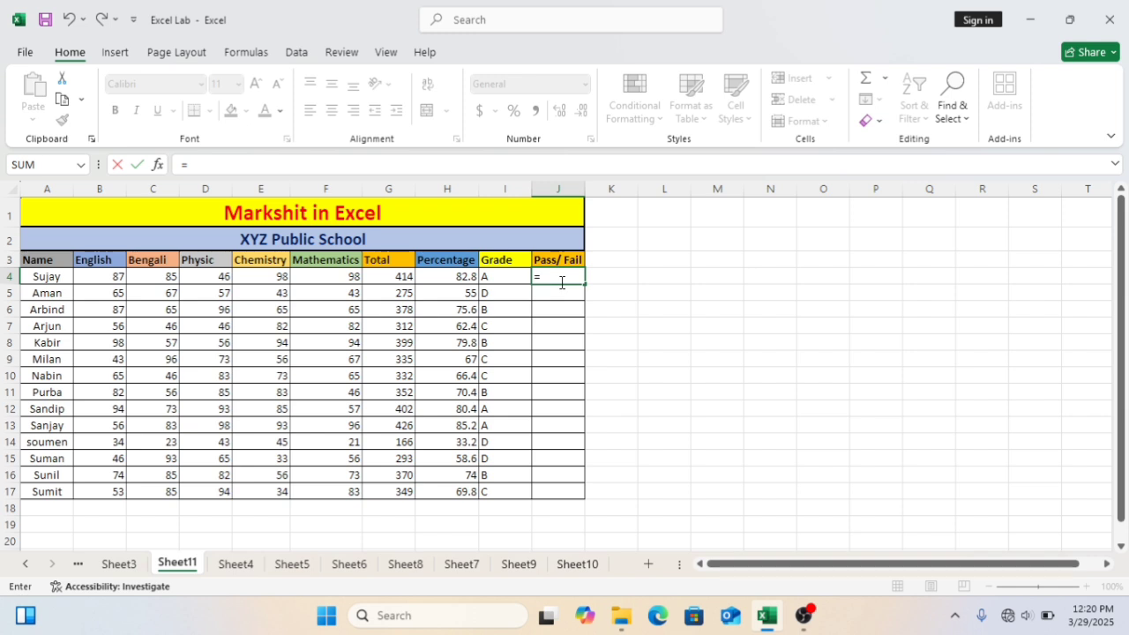
text(IF)
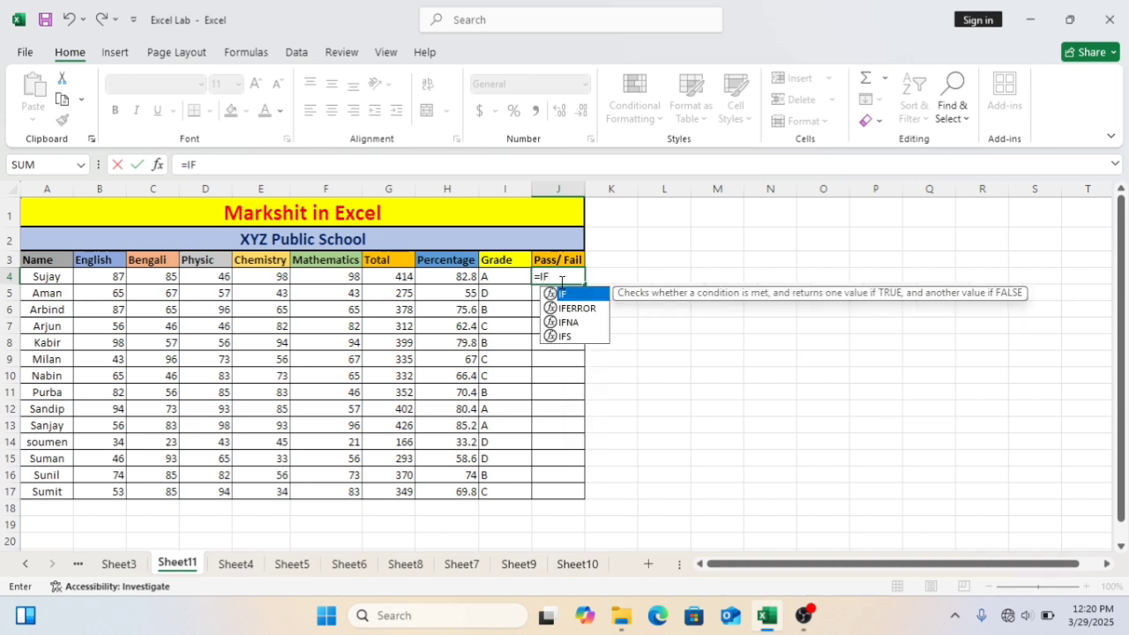
text(()
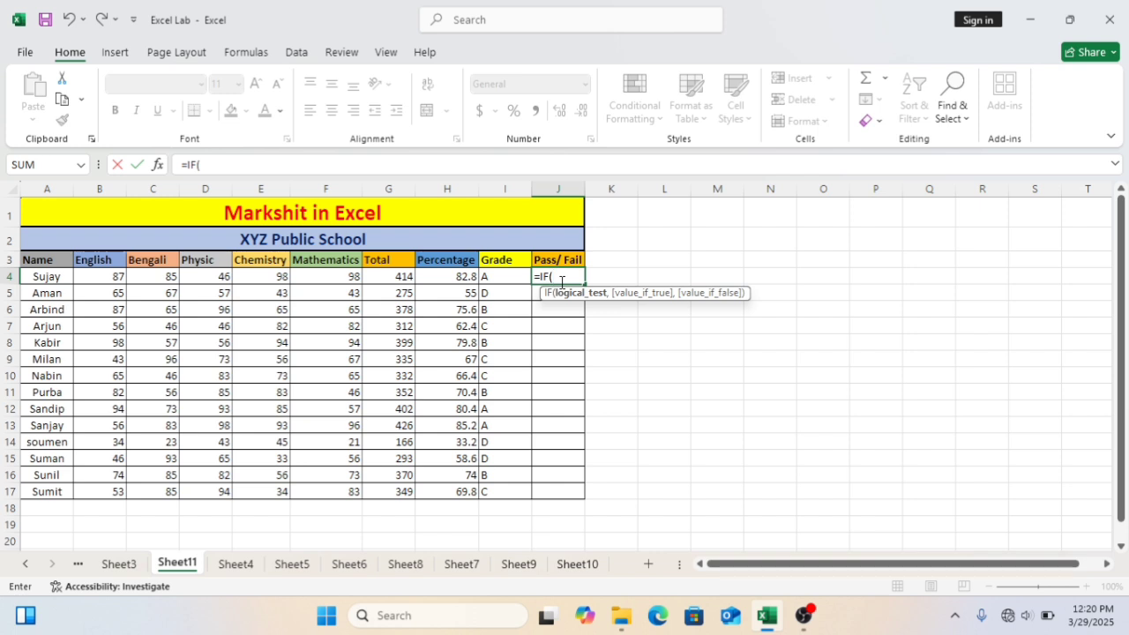
text(H4)
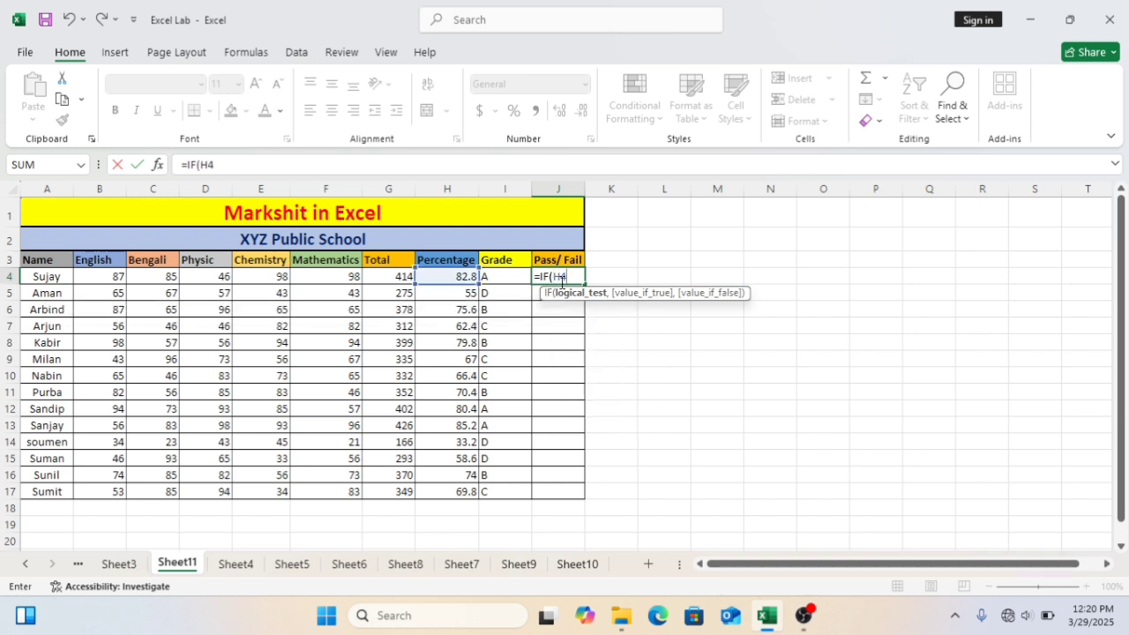
text(>=33,)
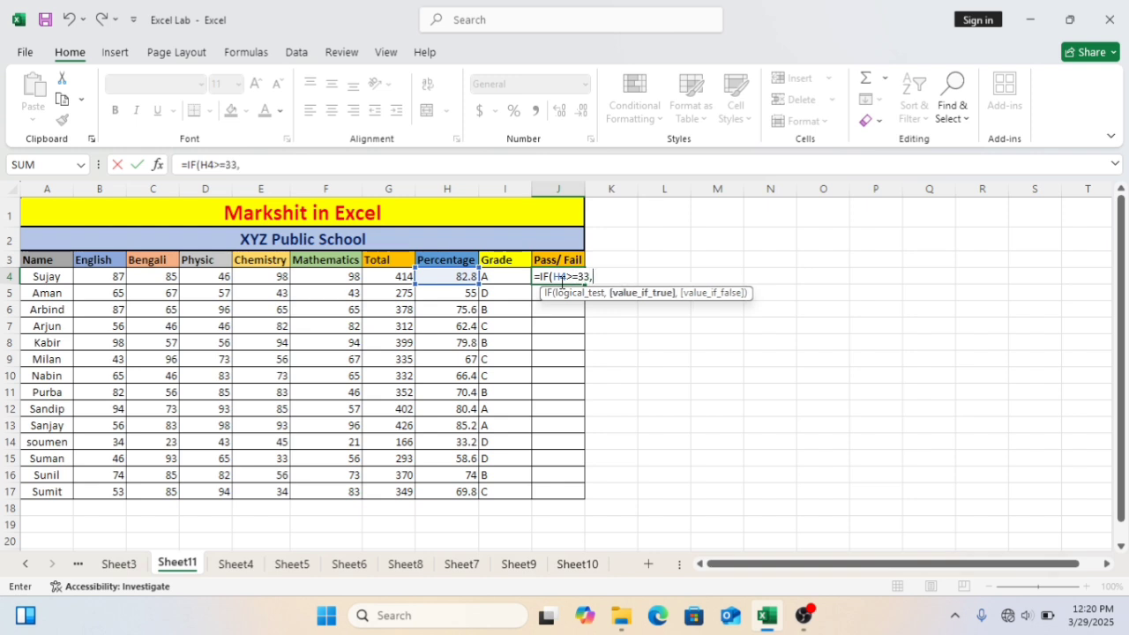
text("PSS)
key(BackSpace)
key(BackSpace)
text(ASS",")
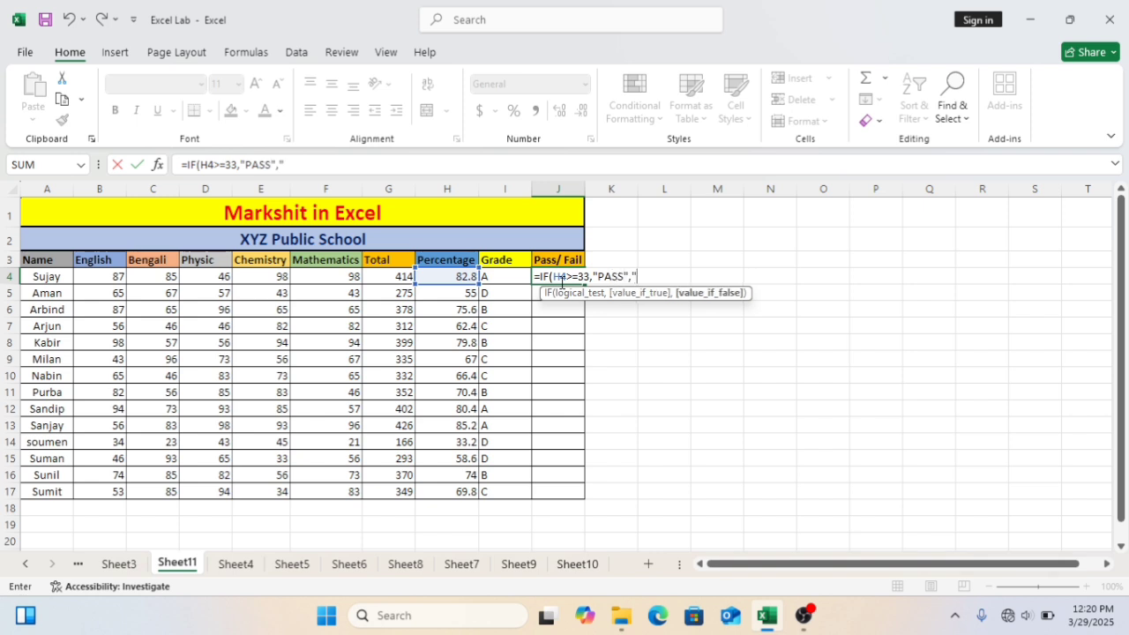
text(FAIL)
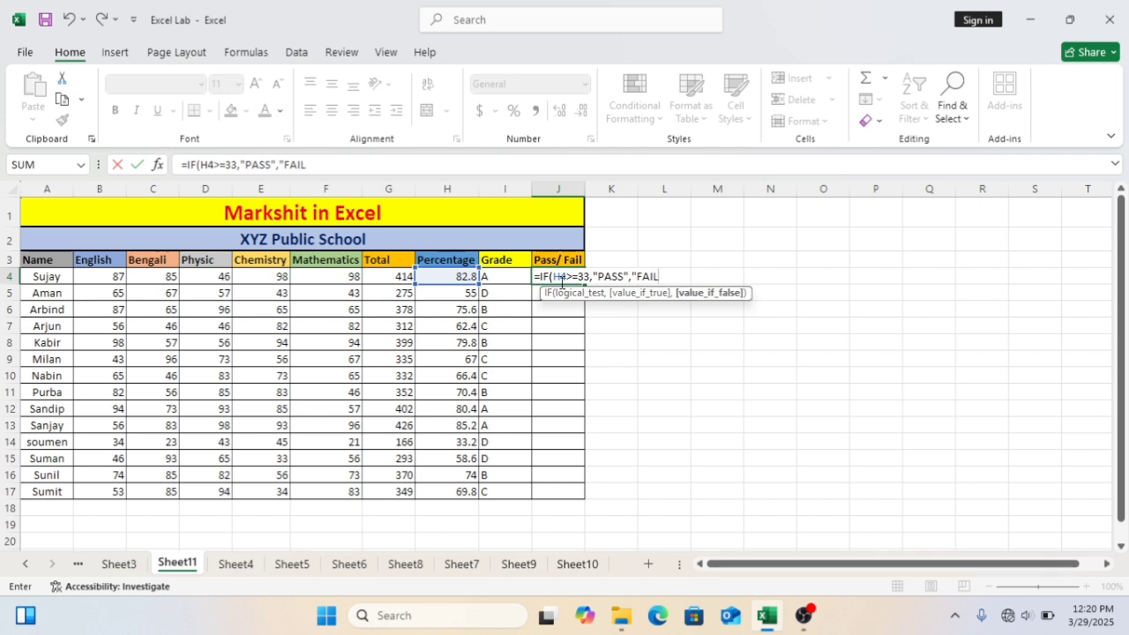
text("))
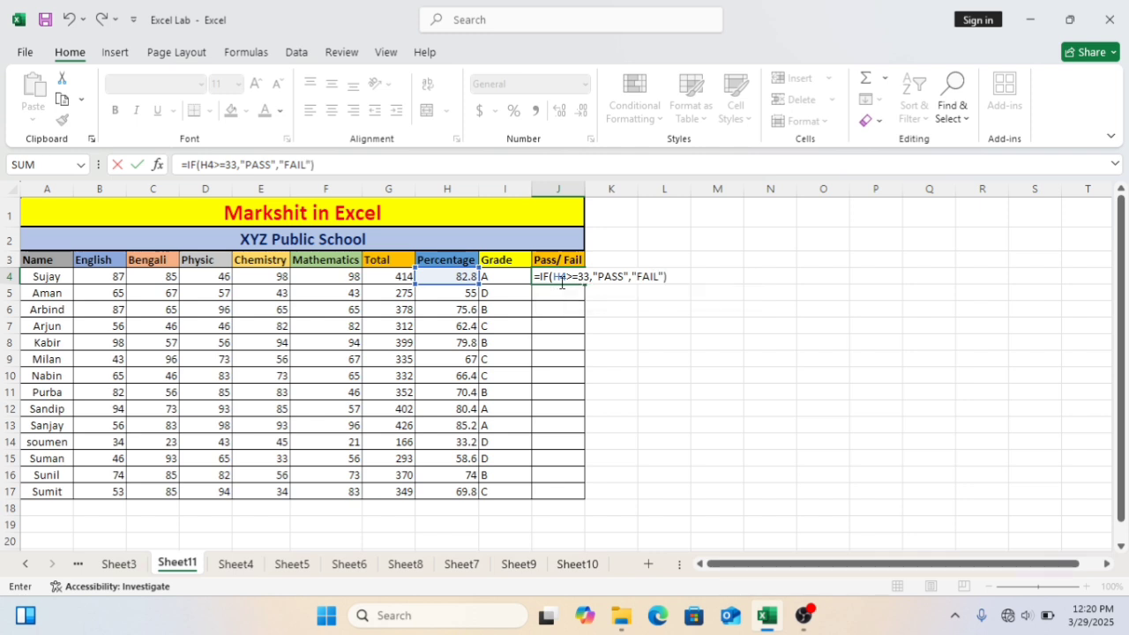
key(Return)
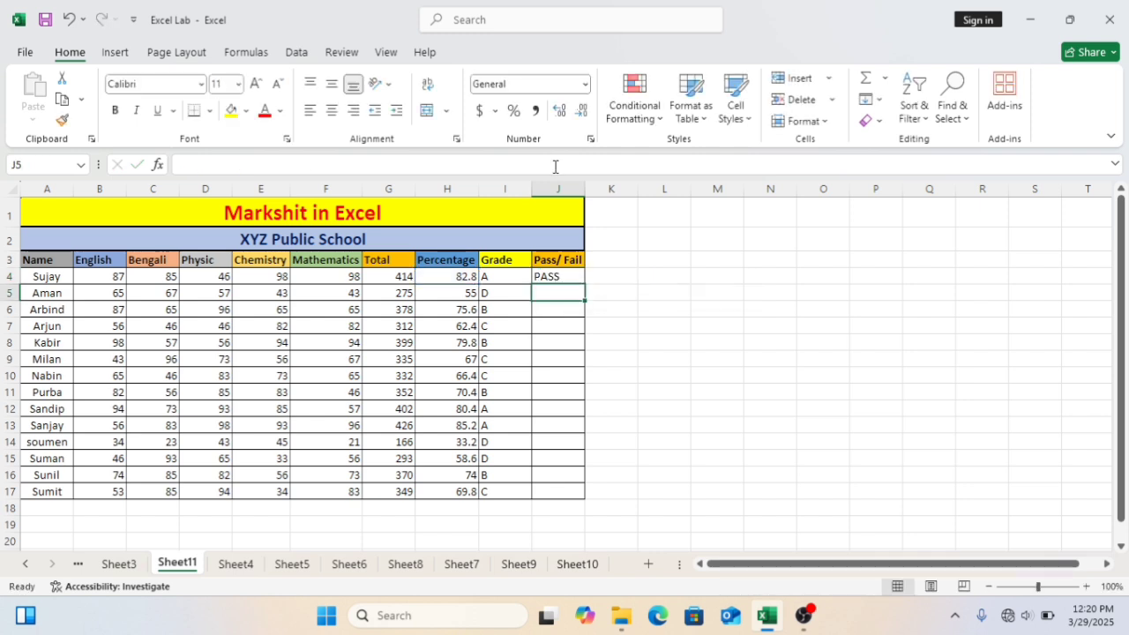
Step: Copy the pass/fail formula from J4 down through J17 for the remaining students
click(571, 277)
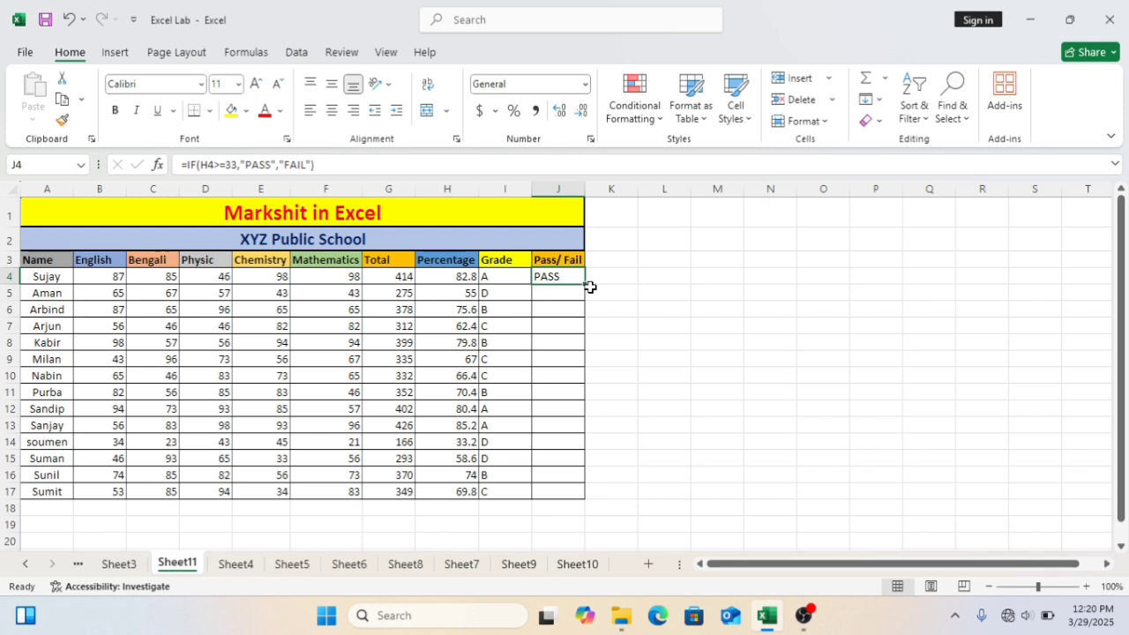
drag(582, 283, 596, 500)
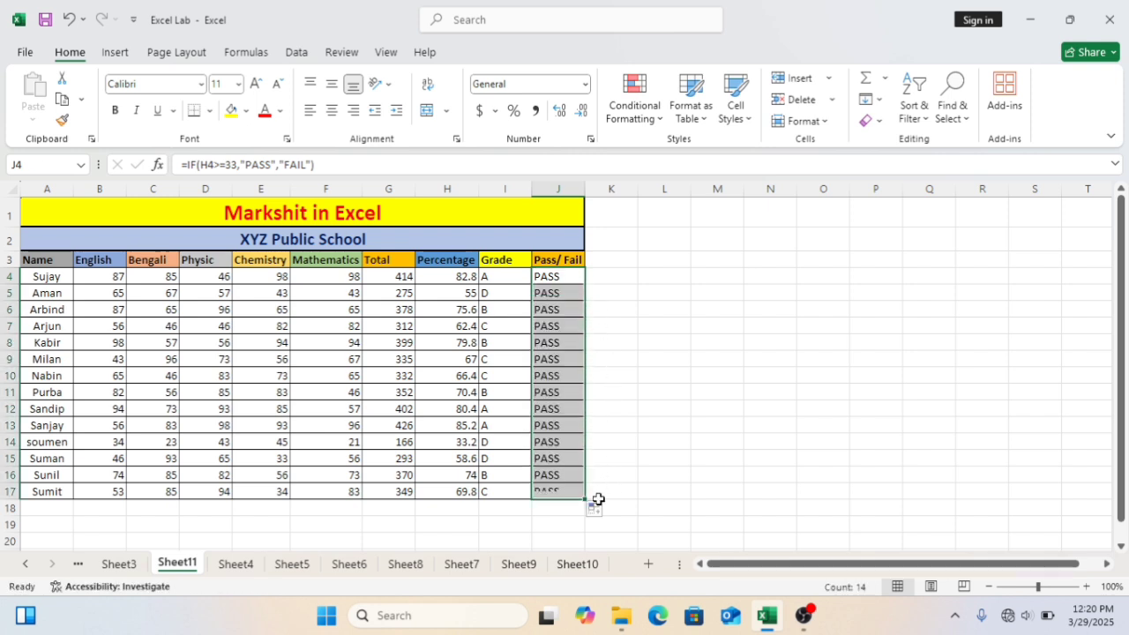
click(742, 423)
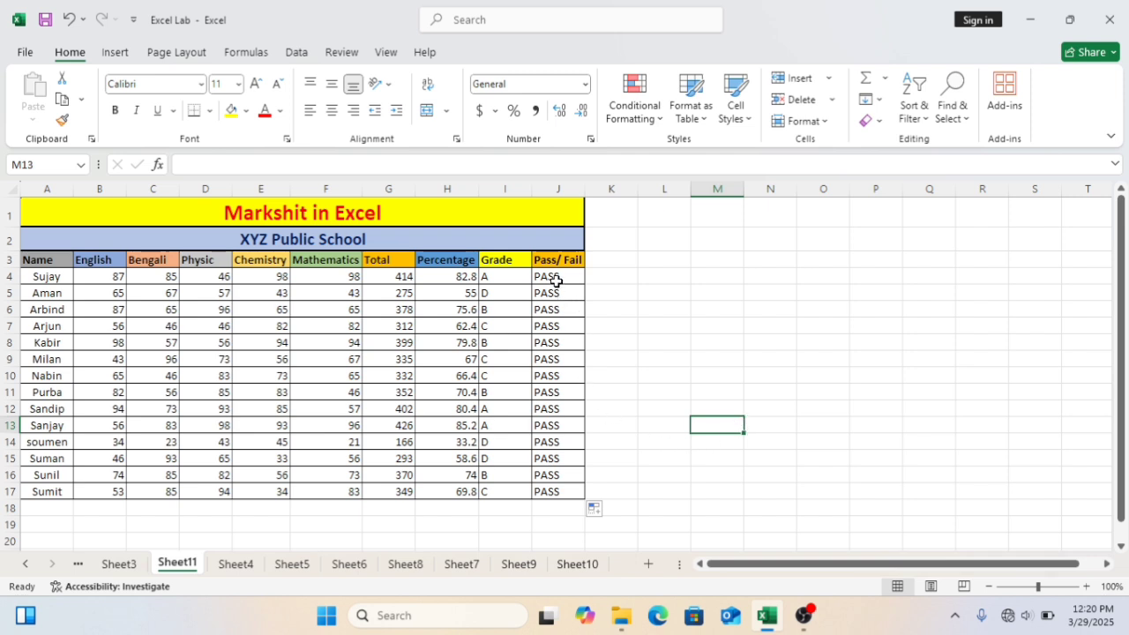
Step: Add a Text That Contains highlighting rule to J4:J17 that formats "PASS" with Green Fill with Dark Green Text
drag(551, 277, 559, 491)
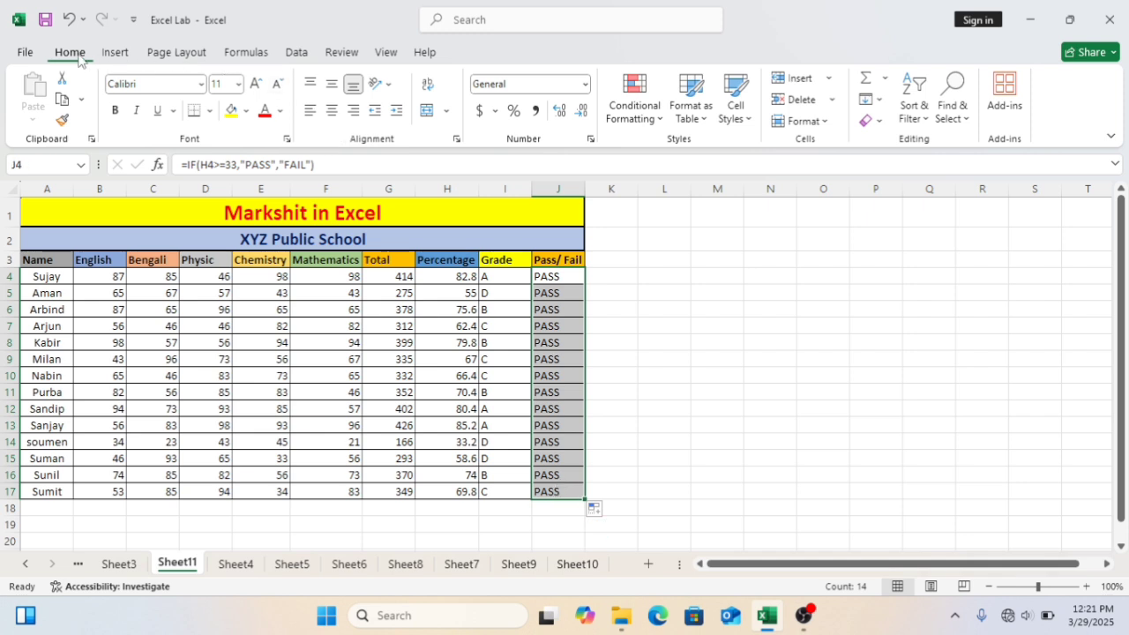
click(634, 104)
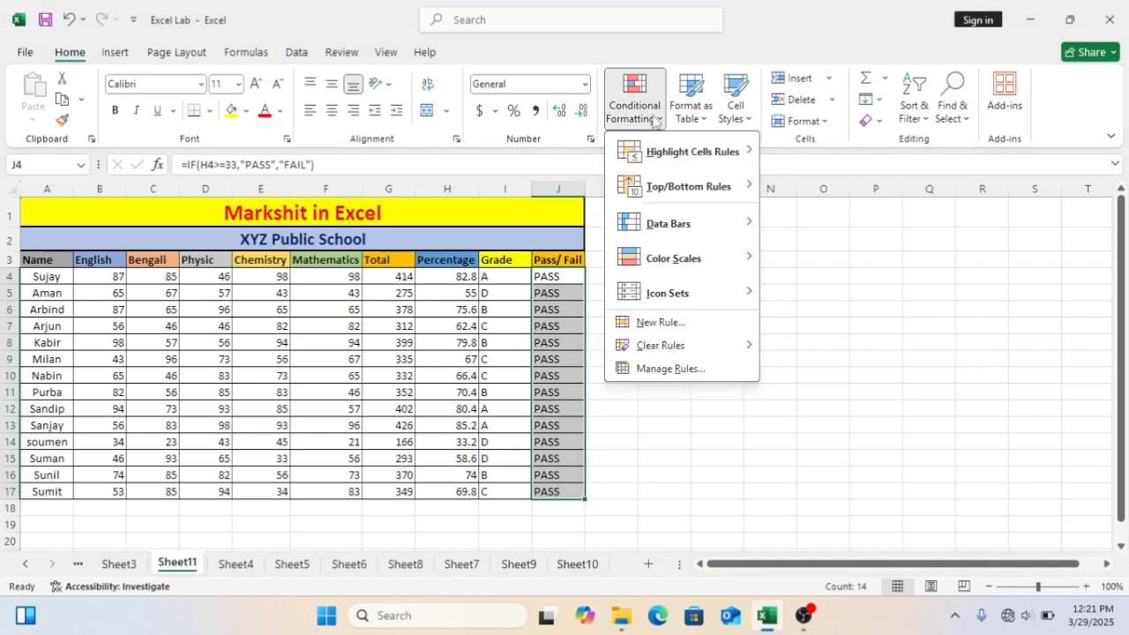
mouse_move(665, 152)
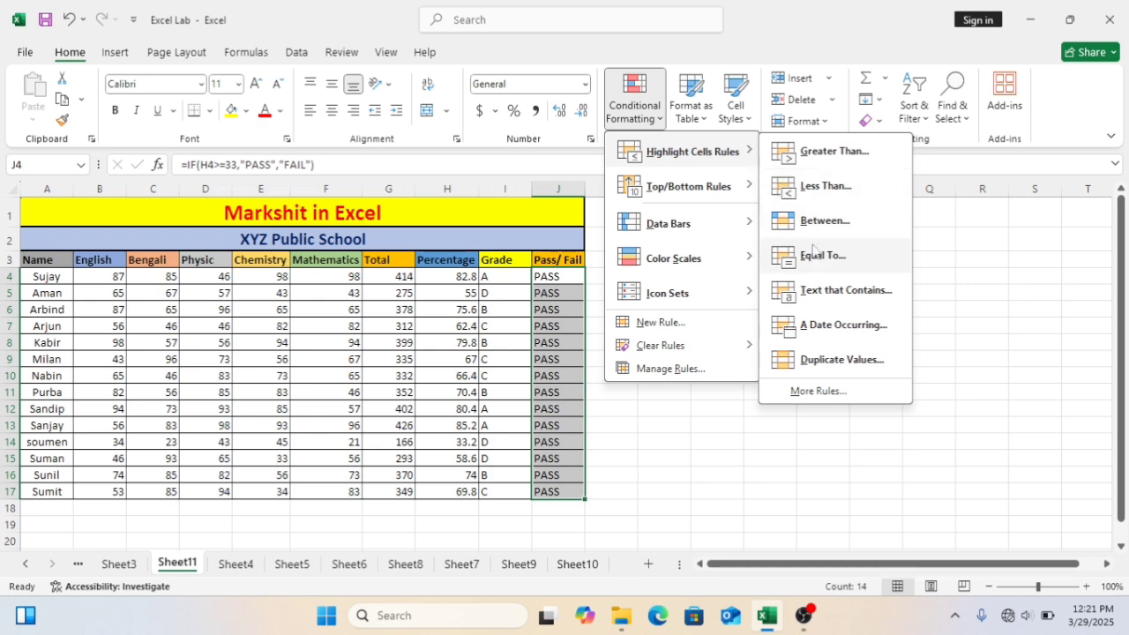
click(836, 299)
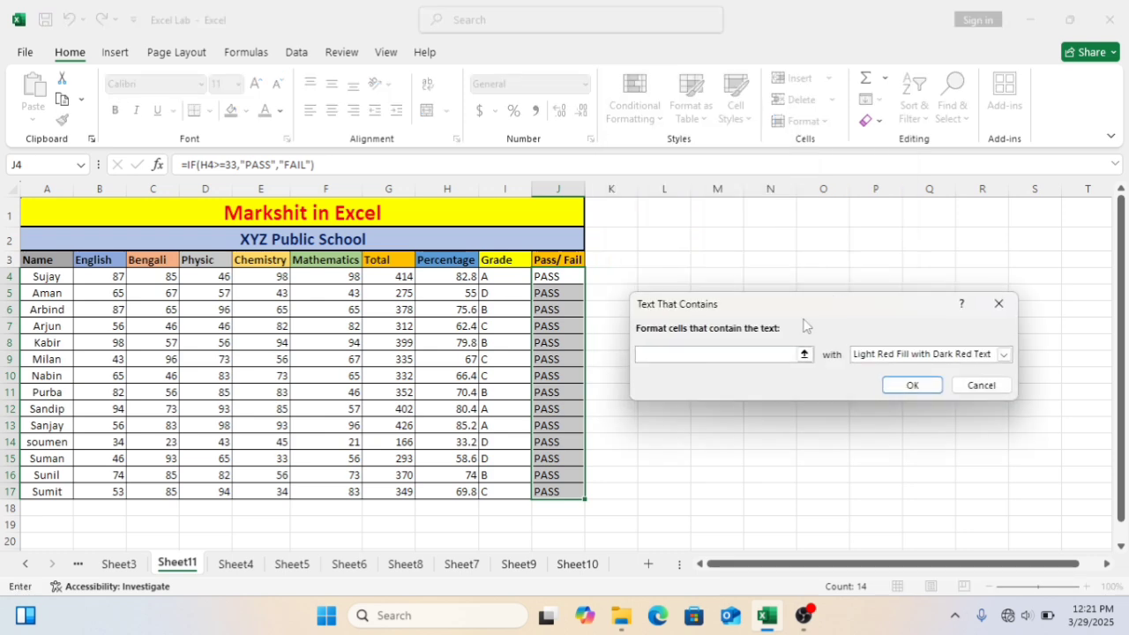
text(PASS)
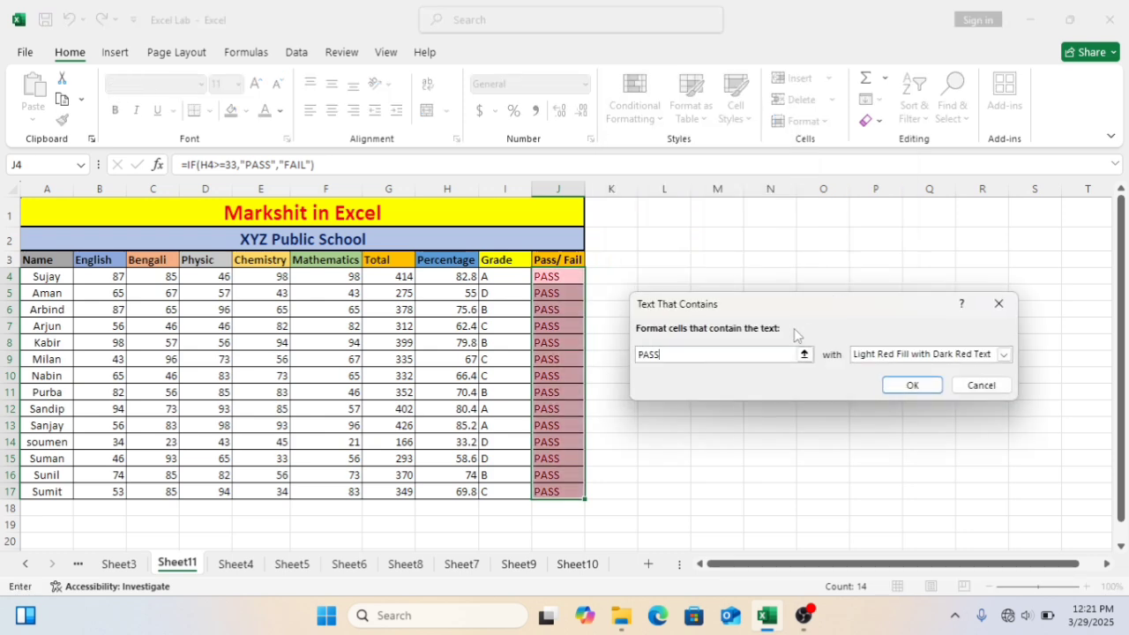
click(1003, 354)
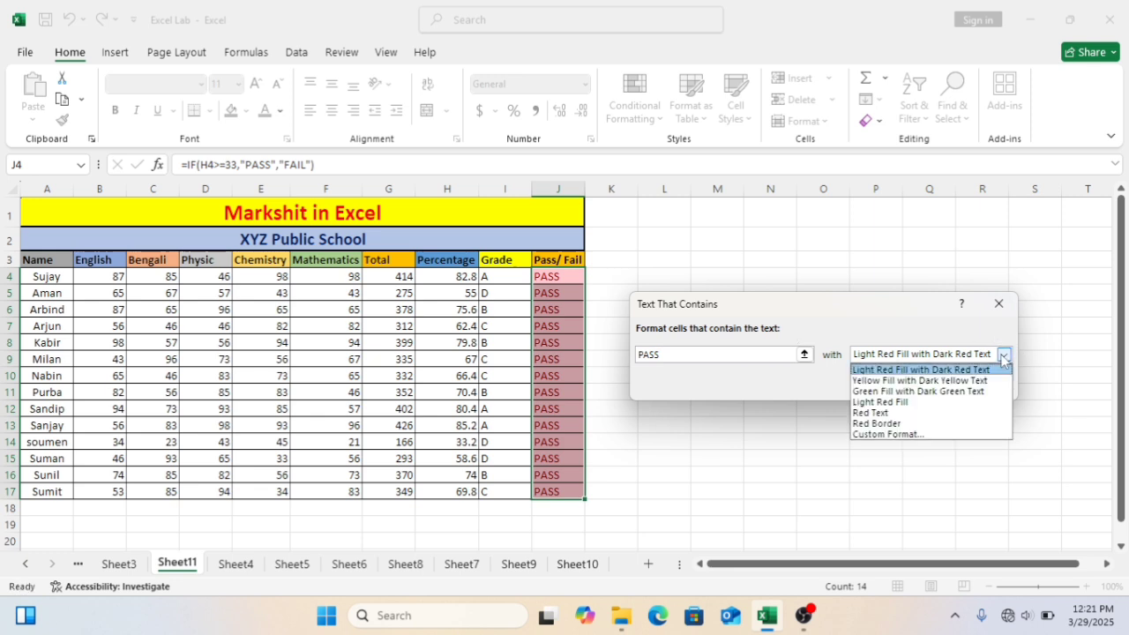
click(952, 394)
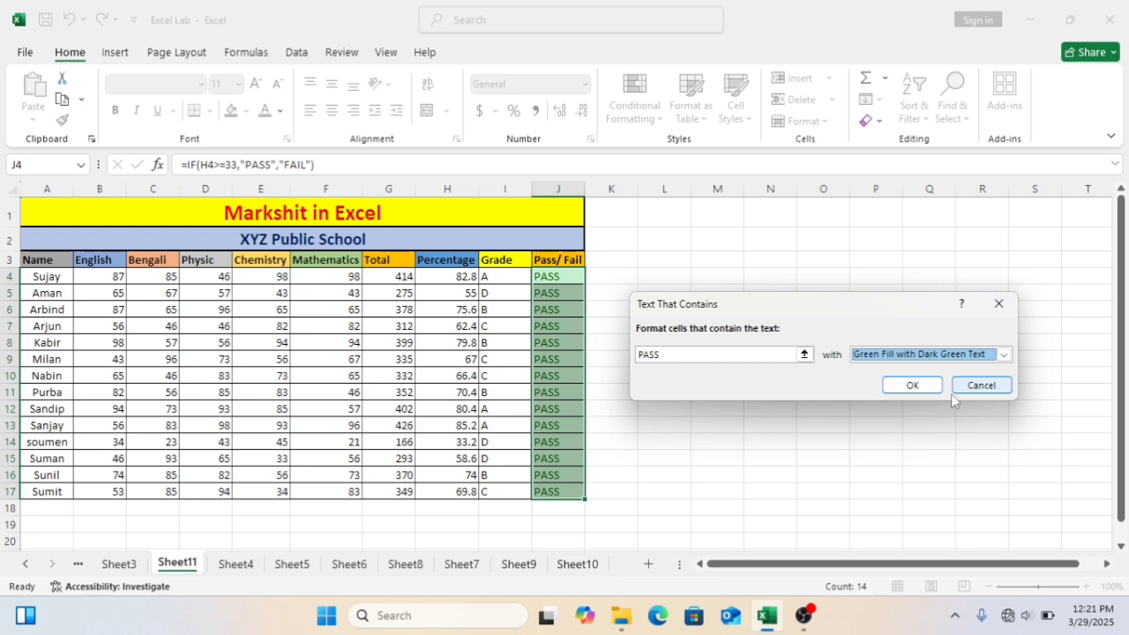
click(913, 385)
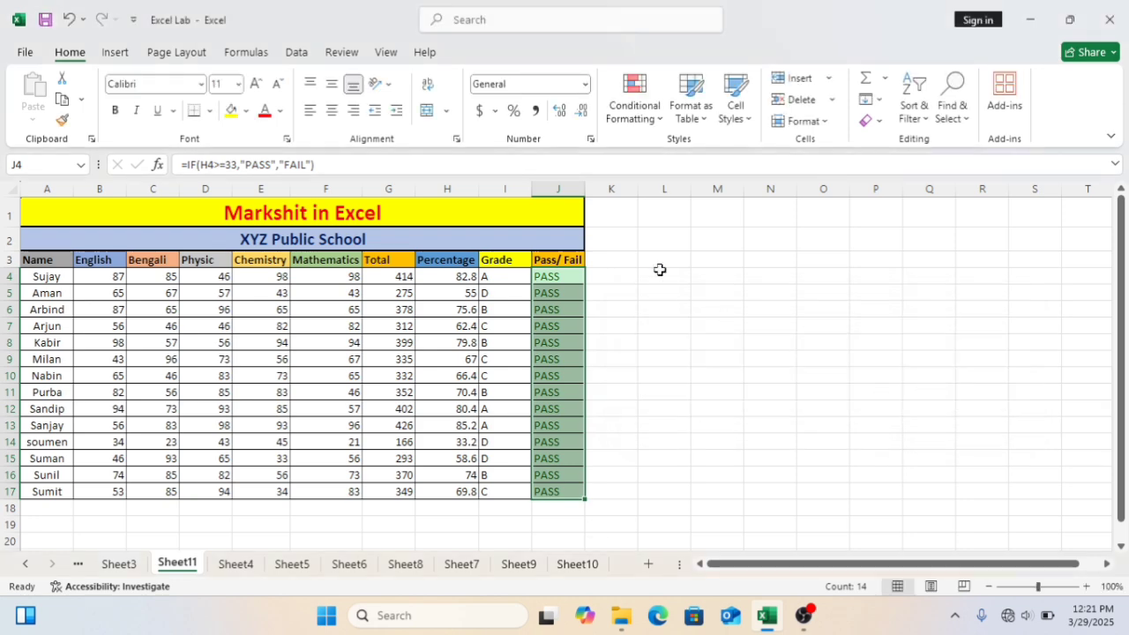
Step: Add a Text That Contains rule to J4:J17 that formats "FAIL" with Light Red Fill with Dark Red Text
click(652, 129)
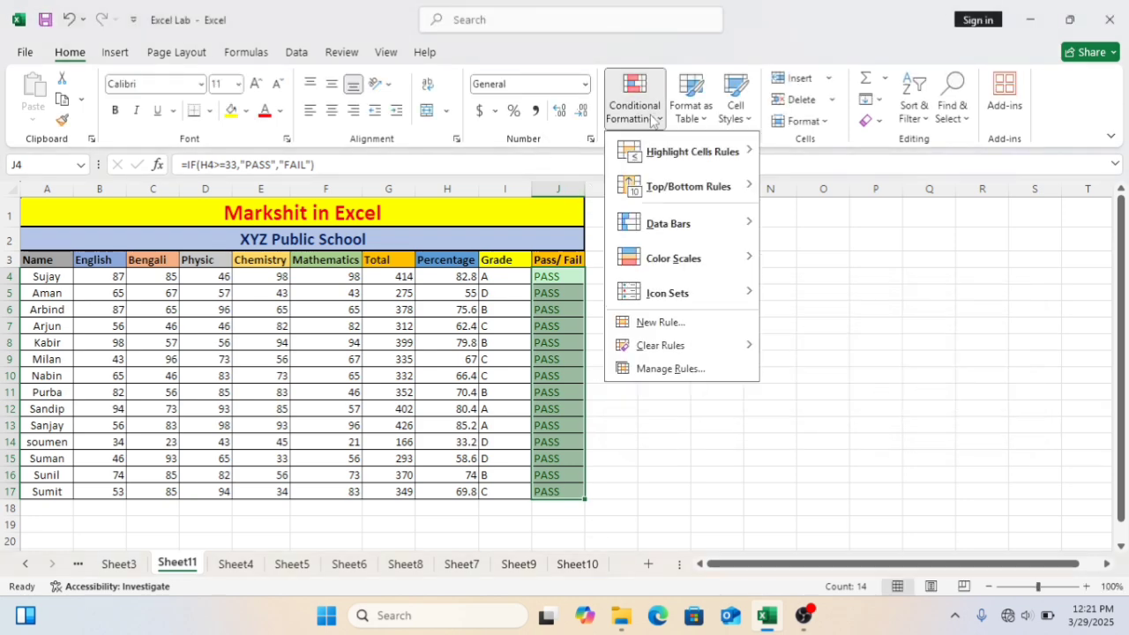
mouse_move(687, 155)
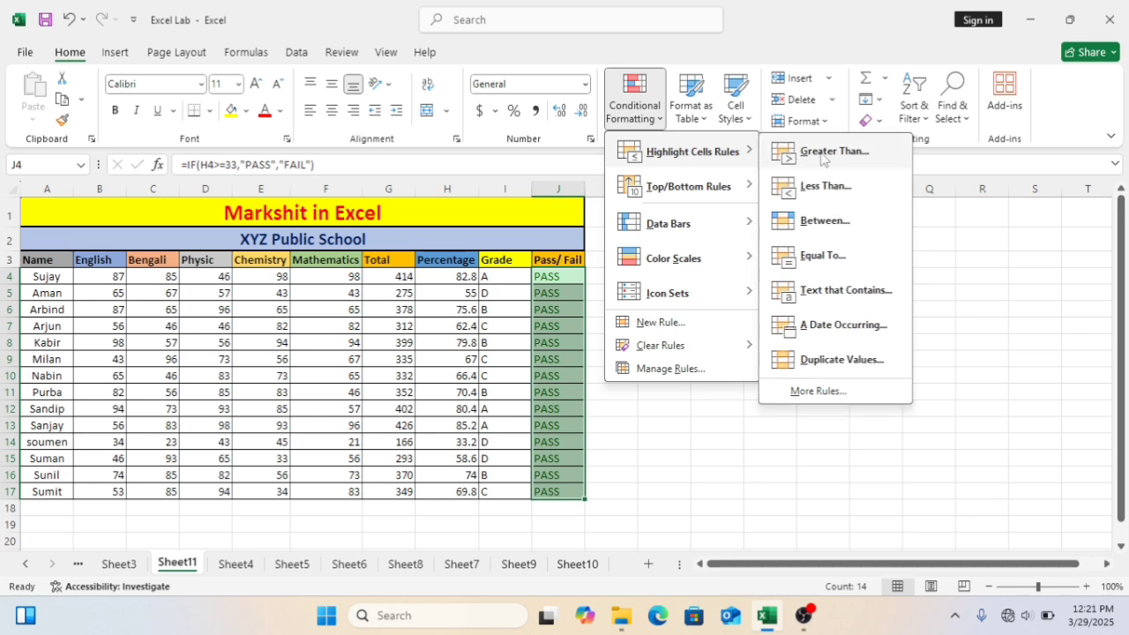
click(844, 295)
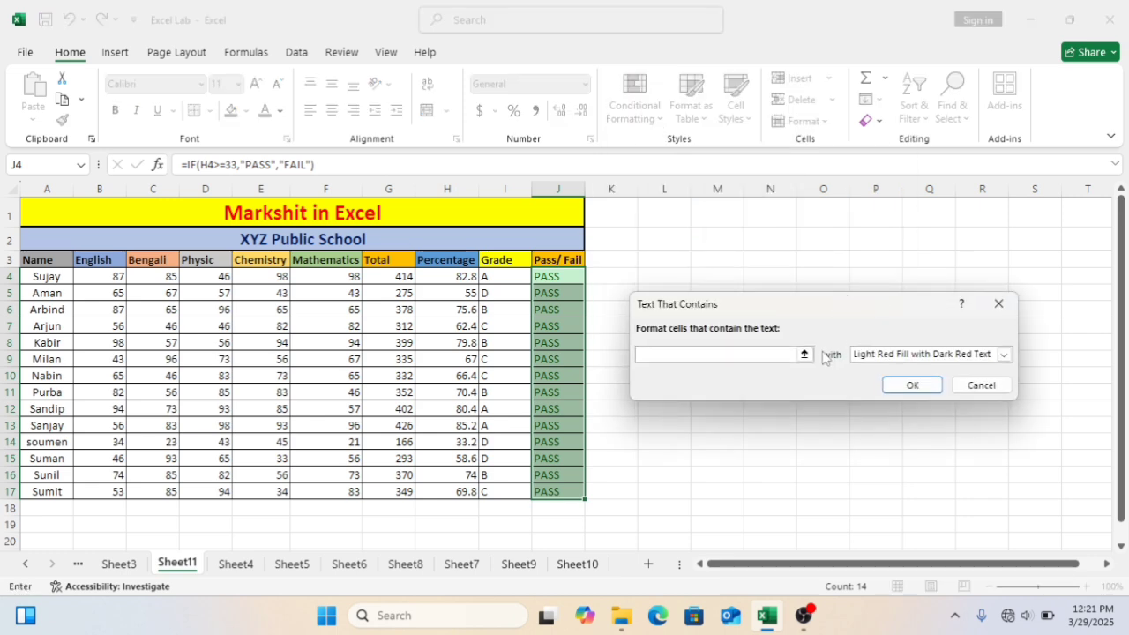
text(FAIL)
click(909, 385)
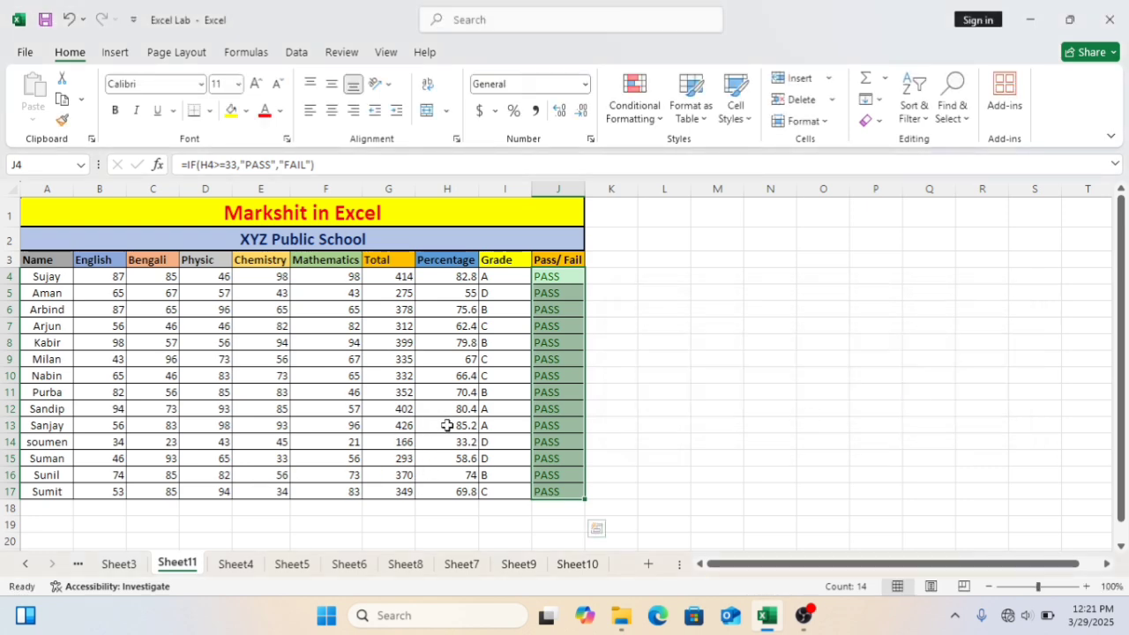
Step: Set the Chemistry mark in cell E14 to 40 to test the FAIL highlighting
click(285, 442)
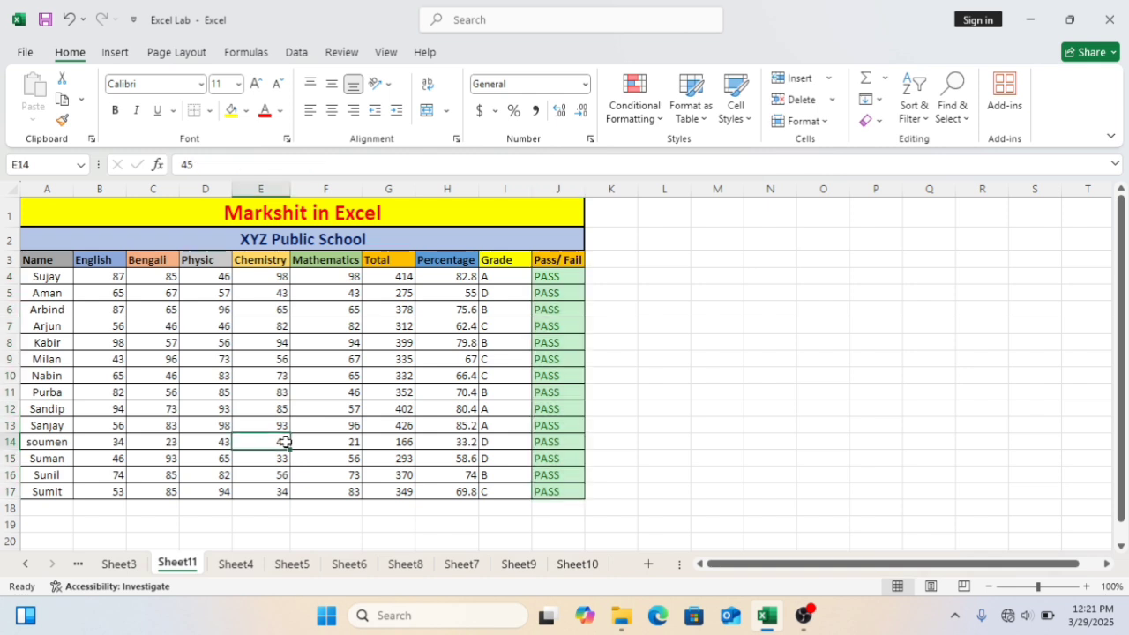
text(40)
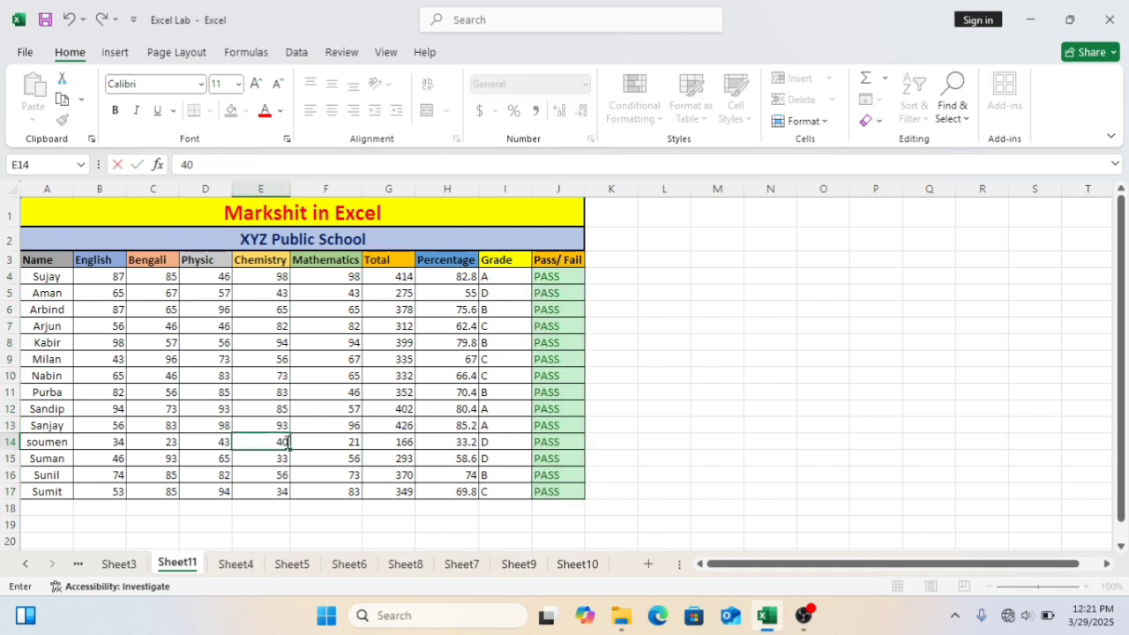
key(Return)
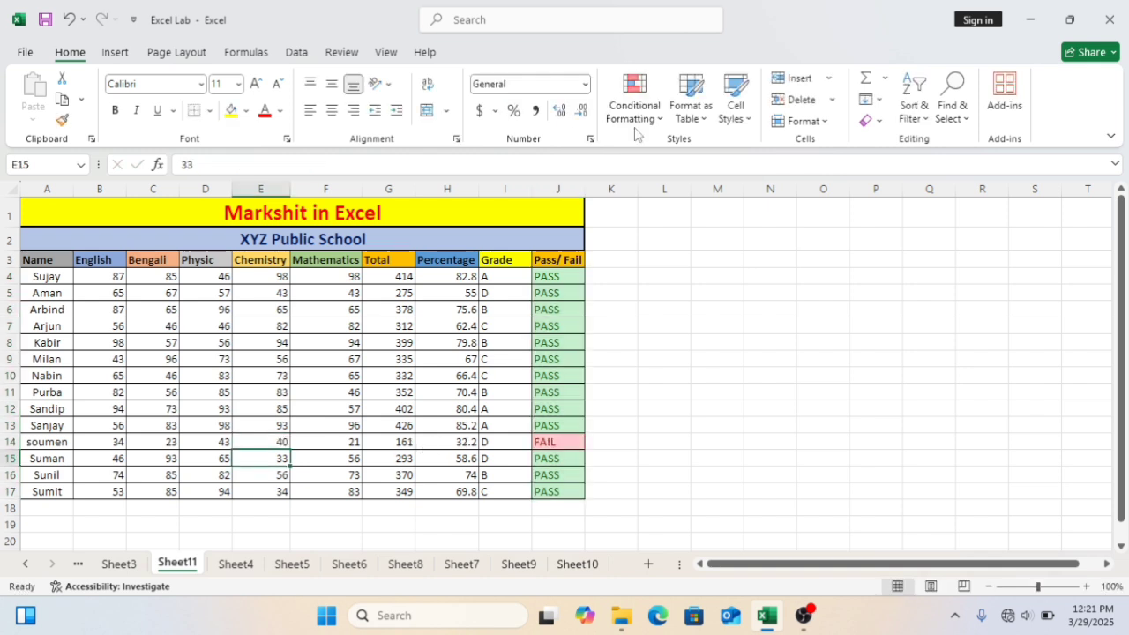
Step: Change the marks in row 9 to 43 for Bengali, 66 for Chemistry, 21 for Mathematics and 23 for Physic
click(172, 361)
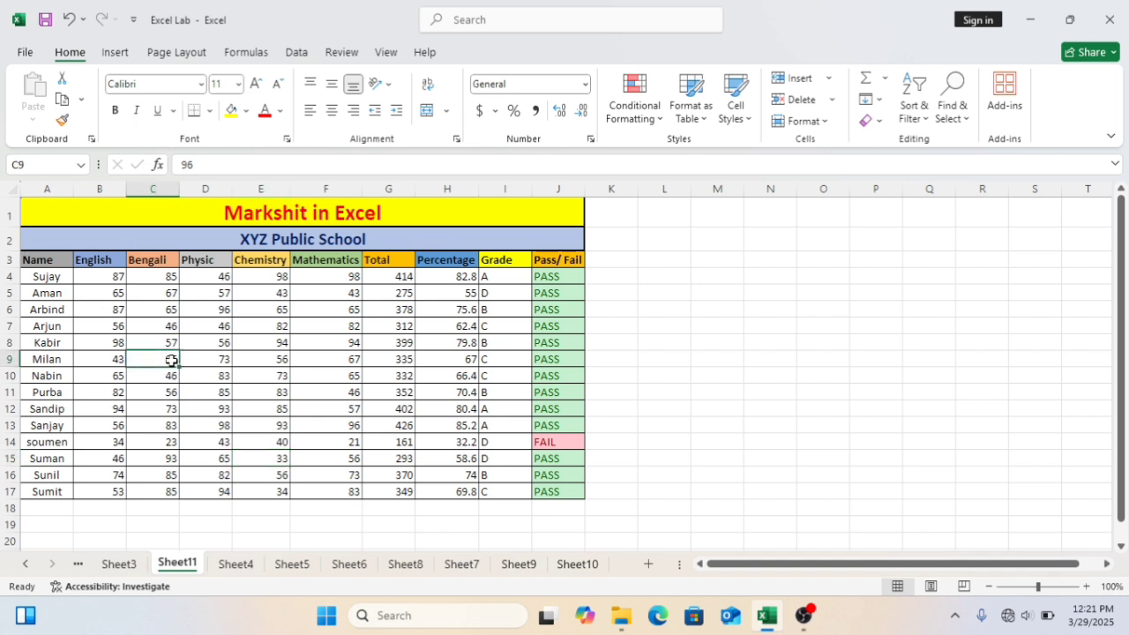
text(43)
click(254, 361)
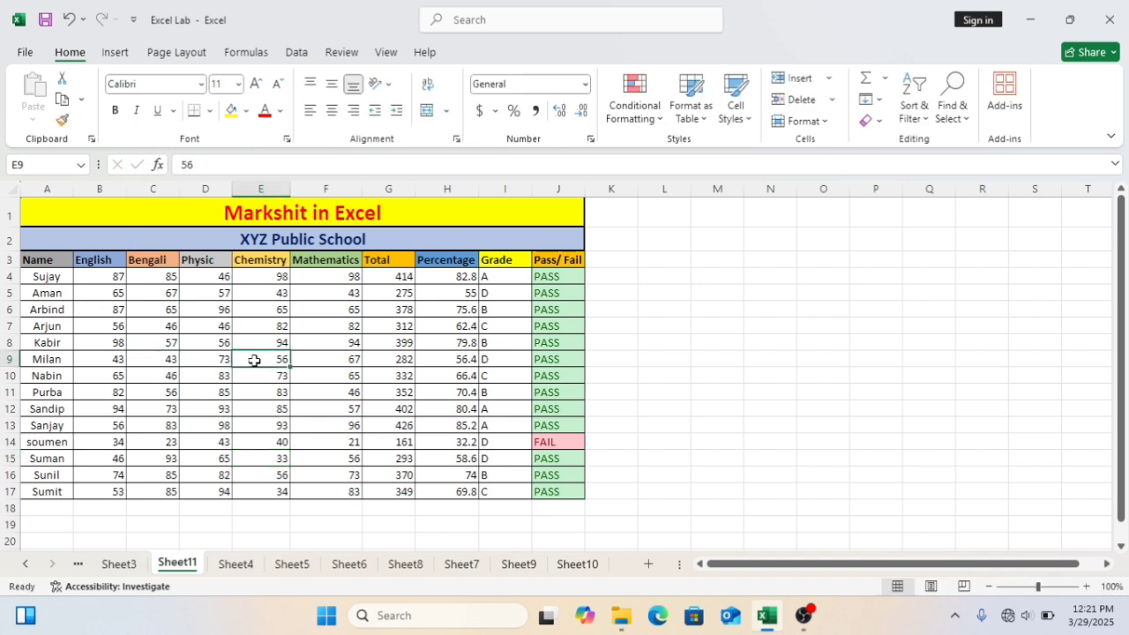
text(66)
click(342, 362)
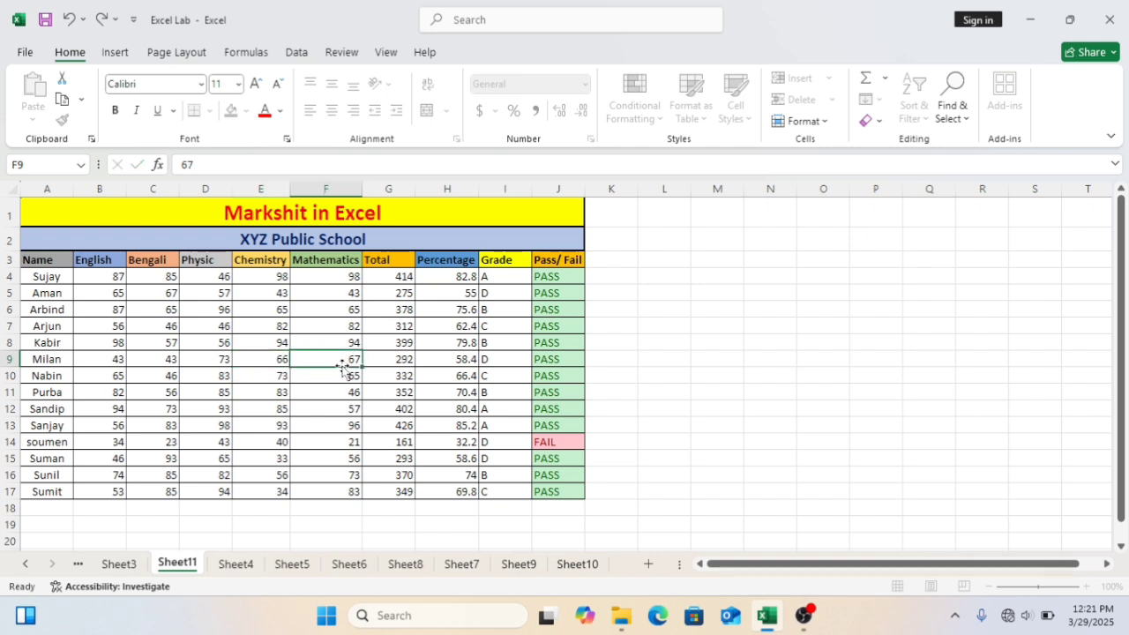
text(21)
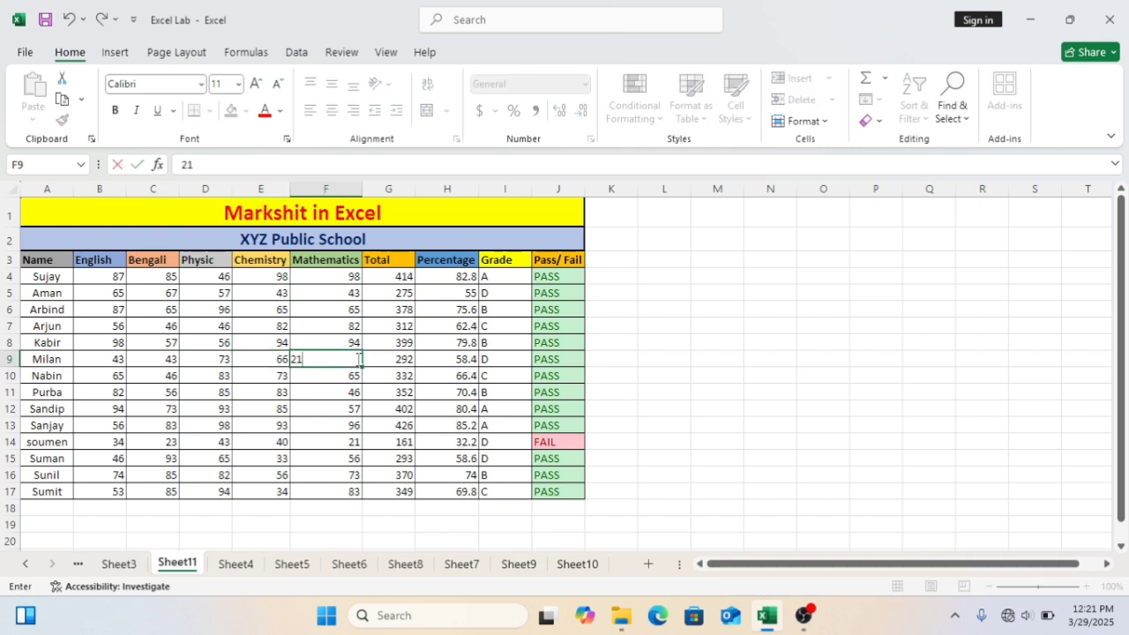
click(370, 391)
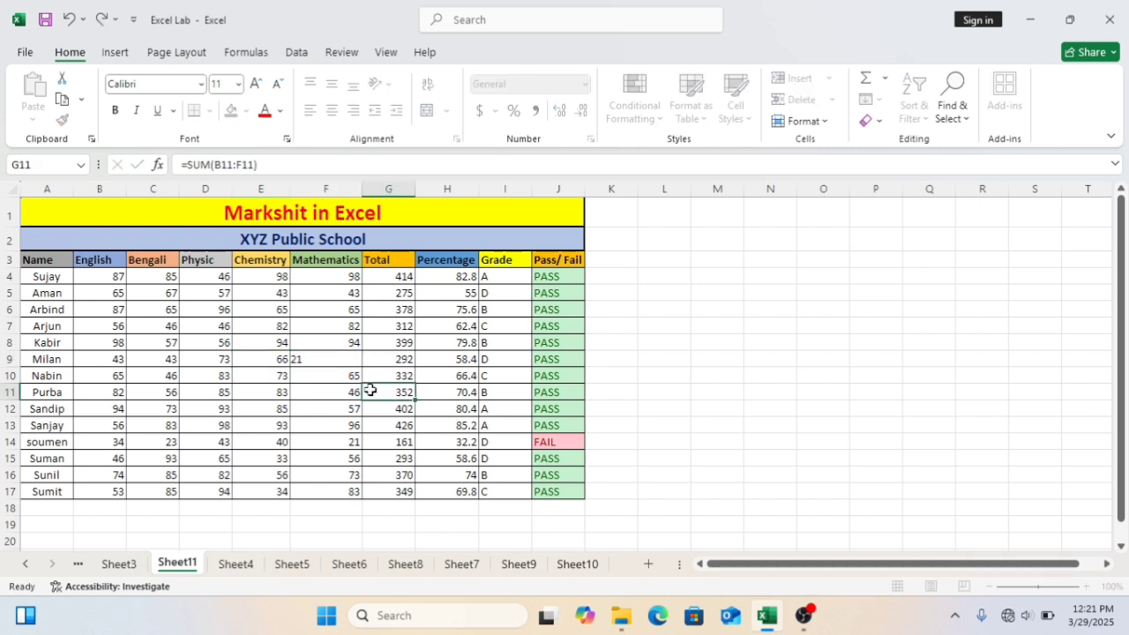
click(221, 360)
text(23)
click(256, 388)
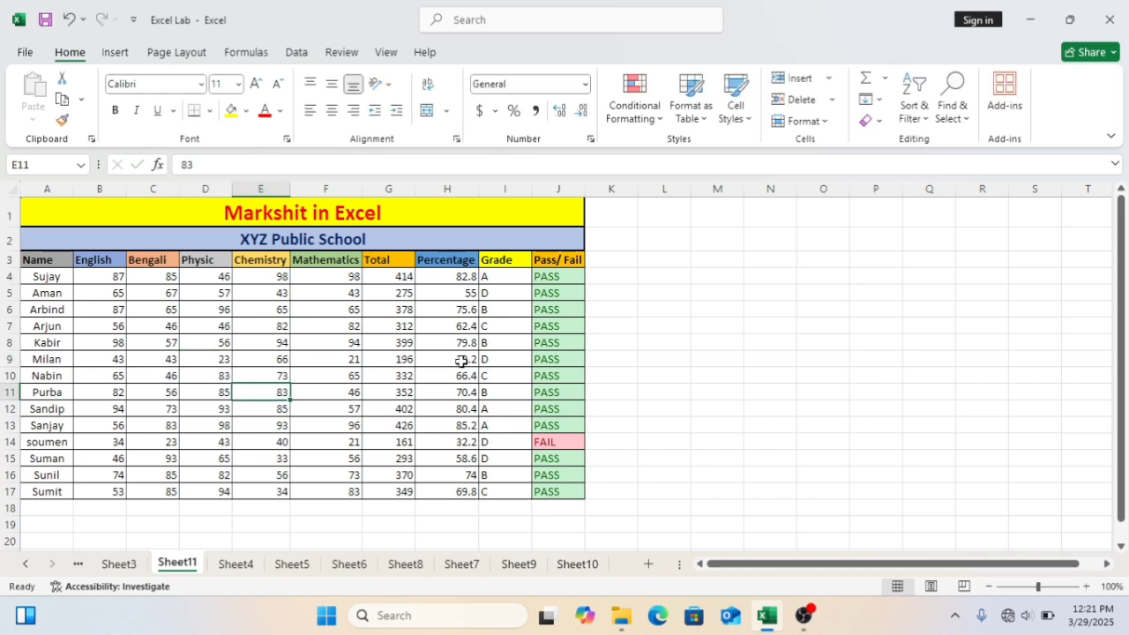
Step: Lower the Chemistry mark in cell E9 to 43
click(279, 359)
text(43)
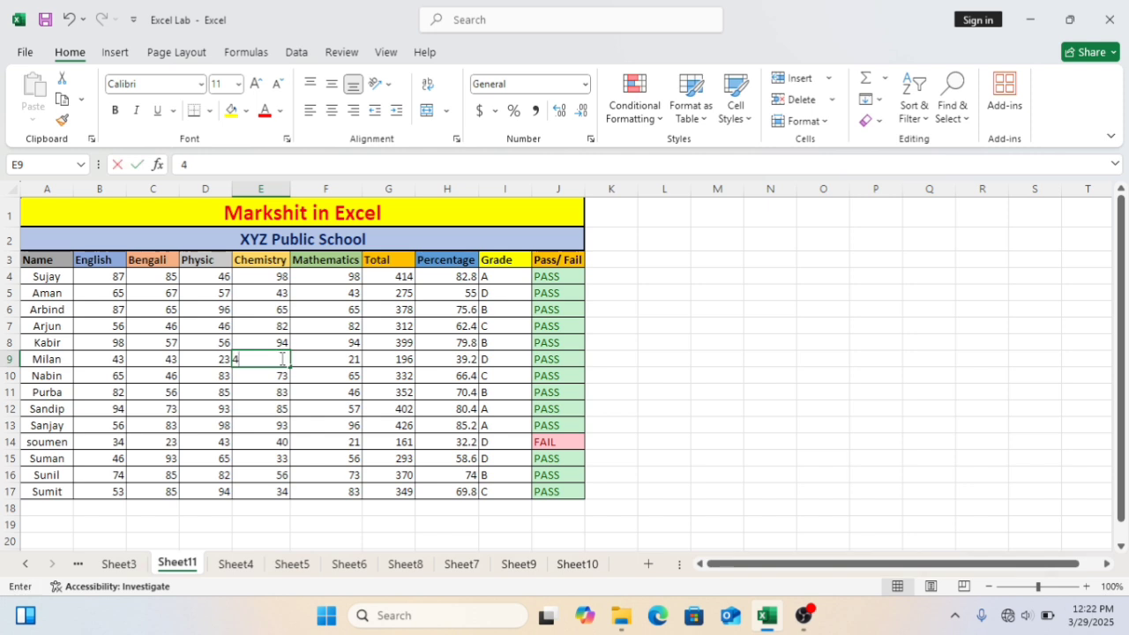
click(347, 389)
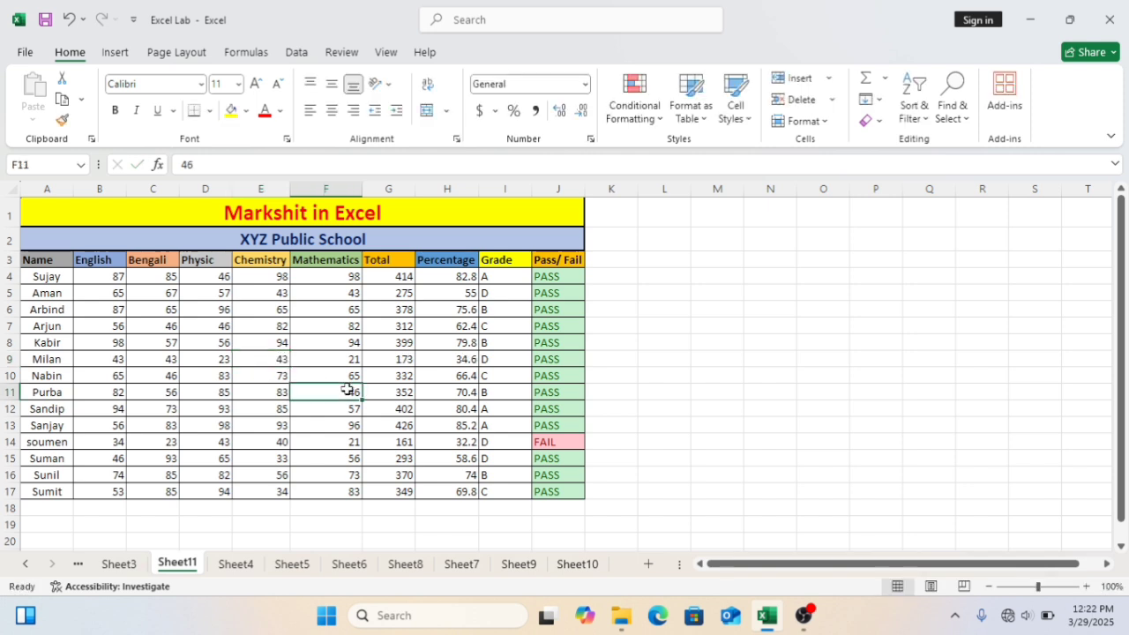
Step: Set the Chemistry mark in cell E9 to 21 to bring the row's percentage below the pass limit
click(275, 358)
text(21)
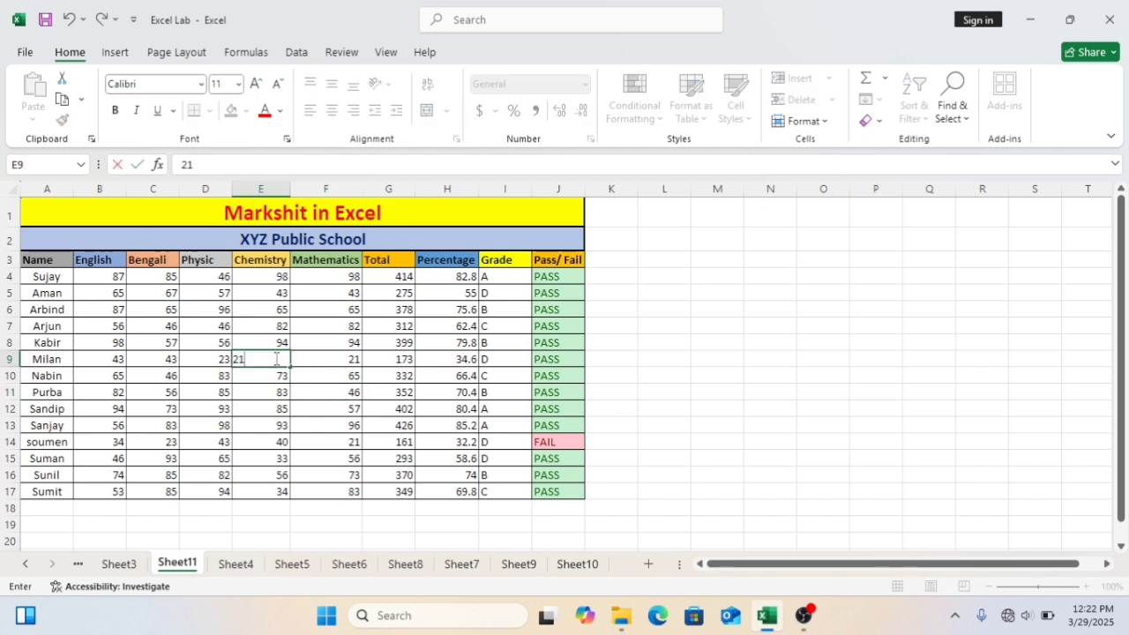
click(358, 389)
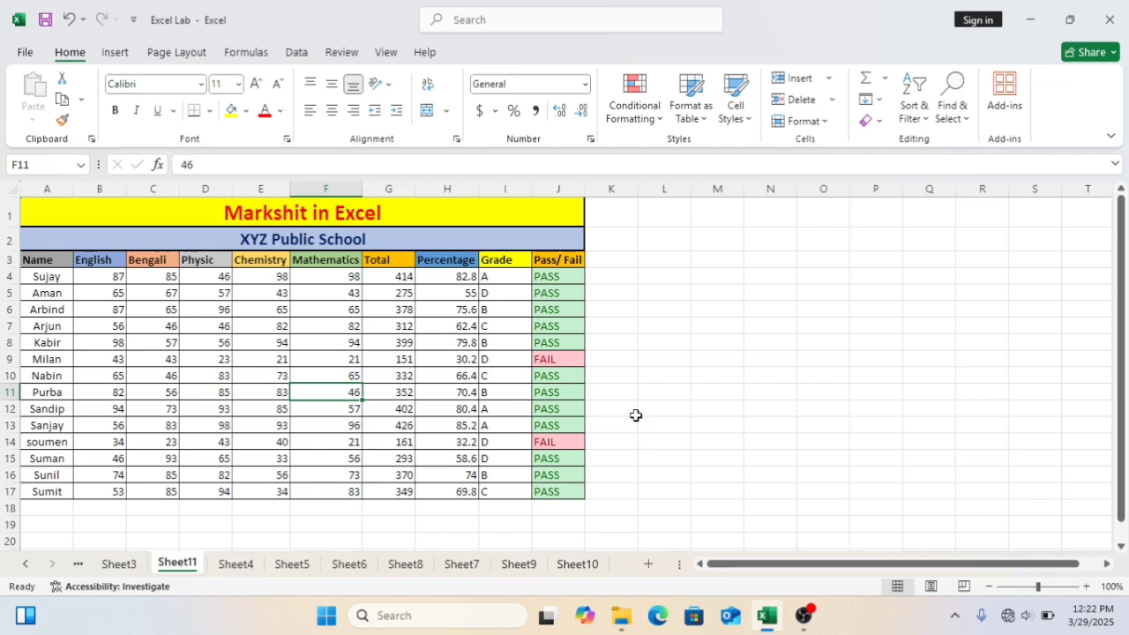
click(618, 395)
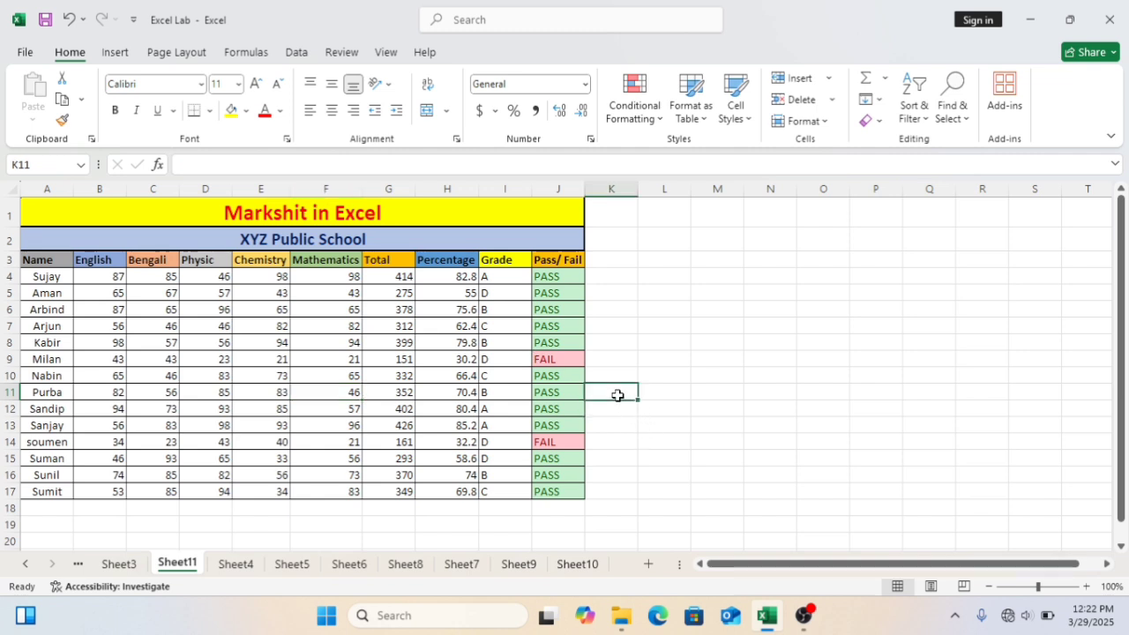